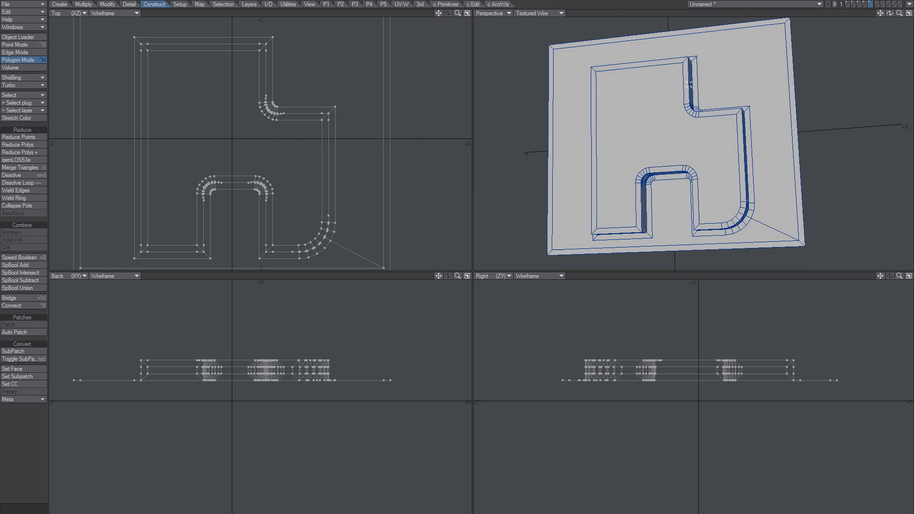
# Examine the flat outline and extruded versions of the shape stored on the separate layers
pyautogui.keyDown('alt'); pyautogui.moveTo(764, 131); pyautogui.dragTo(711, 71); pyautogui.keyUp('alt')
pyautogui.click(853, 4)
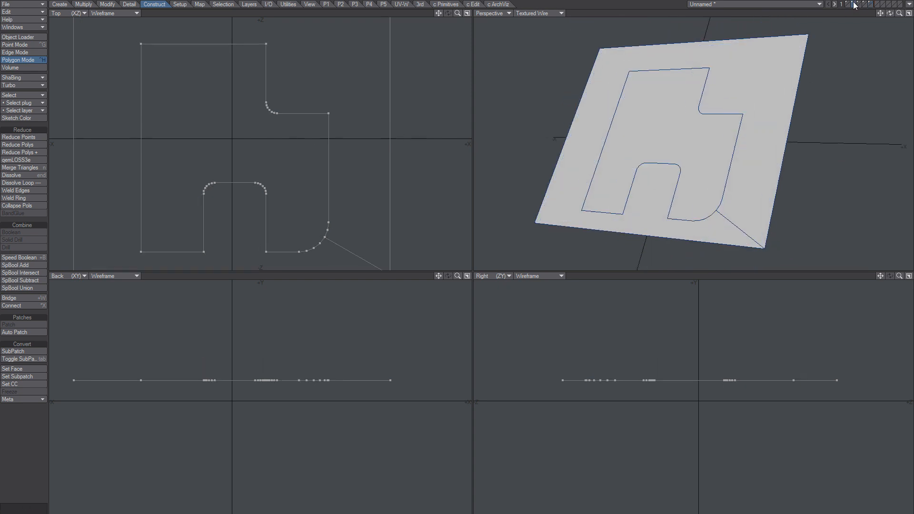
pyautogui.click(859, 4)
pyautogui.click(864, 2)
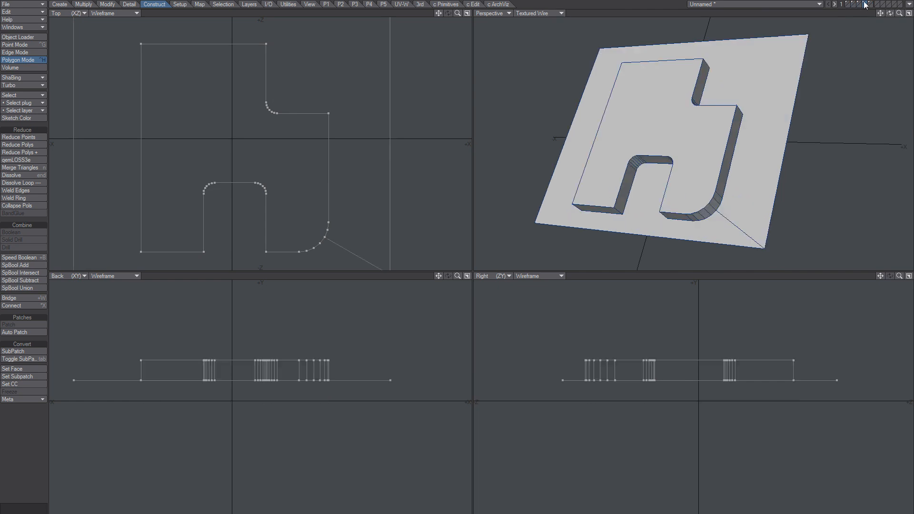
# Inspect the small cube on the first layer against the beveled shape, and view the beveled shape up close
pyautogui.click(849, 3)
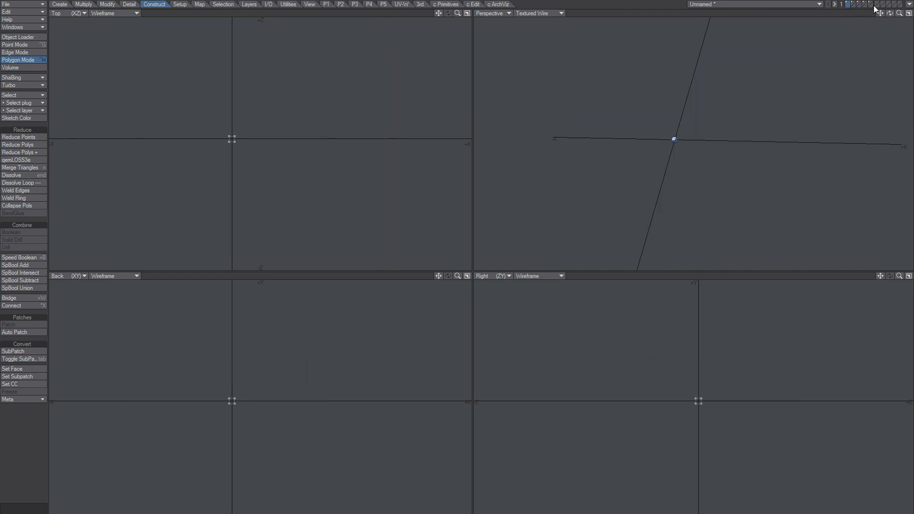
pyautogui.click(874, 6)
pyautogui.scroll(6, 247, 135)
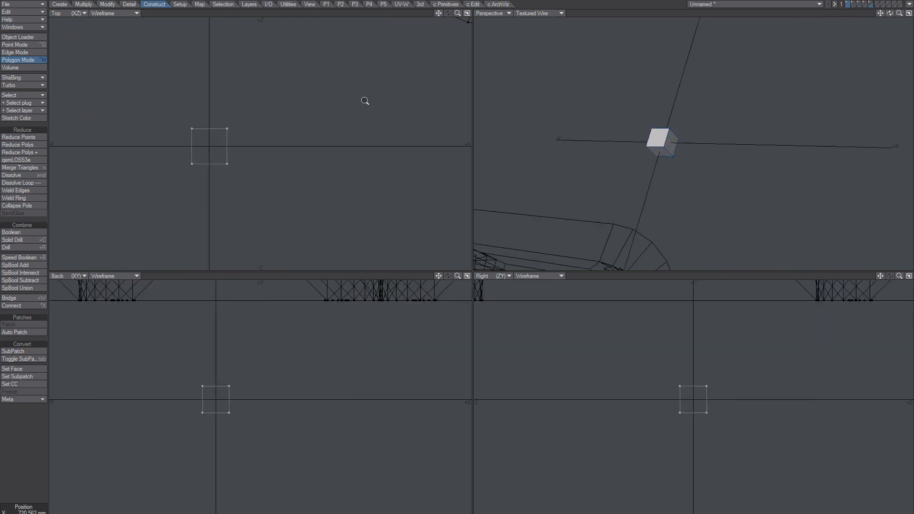
pyautogui.moveTo(246, 135); pyautogui.dragTo(226, 136)
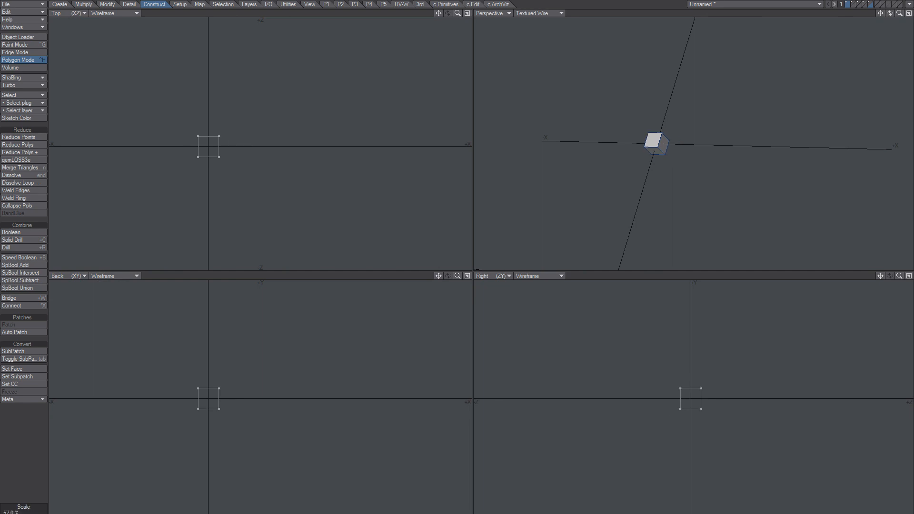
pyautogui.press('a')
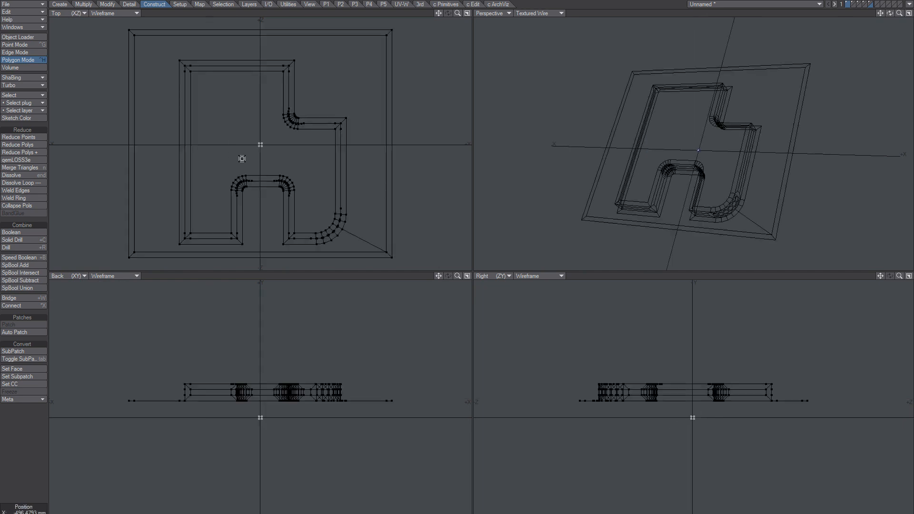
pyautogui.click(871, 4)
pyautogui.scroll(5, 690, 130)
pyautogui.keyDown('alt'); pyautogui.keyDown('shift'); pyautogui.moveTo(718, 119); pyautogui.dragTo(786, 141); pyautogui.keyUp('shift'); pyautogui.keyUp('alt')
pyautogui.keyDown('alt'); pyautogui.keyDown('shift'); pyautogui.moveTo(832, 58); pyautogui.dragTo(805, 51); pyautogui.keyUp('shift'); pyautogui.keyUp('alt')
# Assign a new surface named Blue to the small cube and give it a blue initial color
pyautogui.click(848, 5)
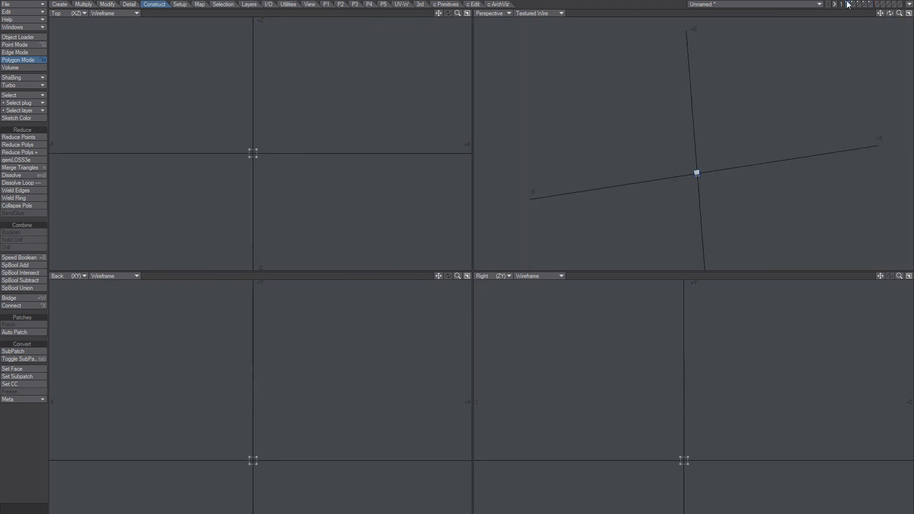
pyautogui.write('q')
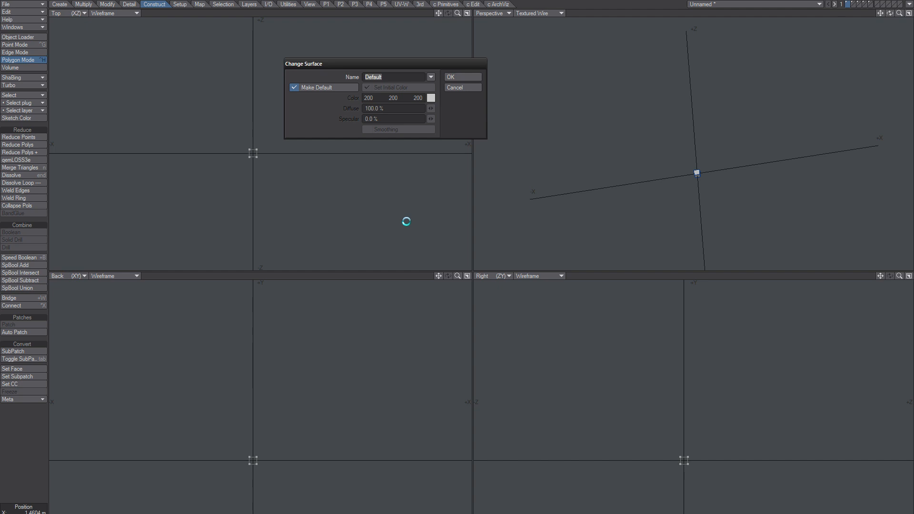
pyautogui.write('Blue')
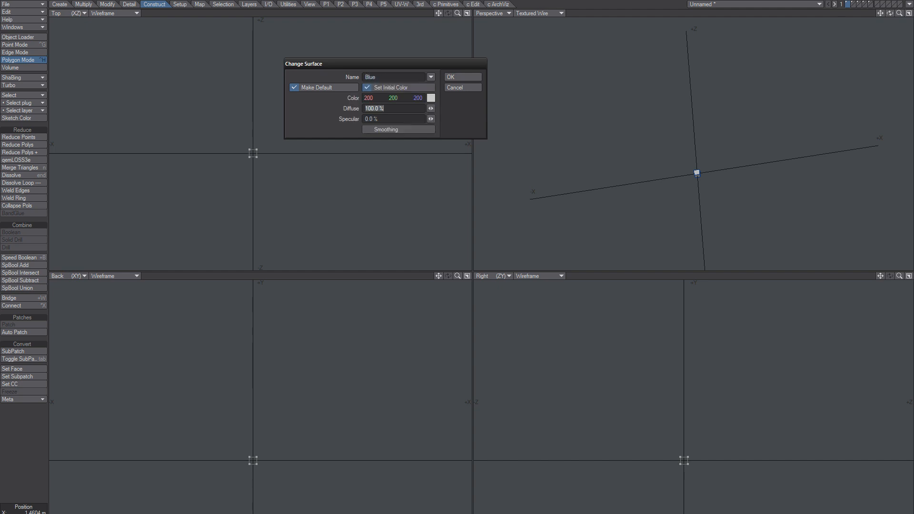
pyautogui.moveTo(417, 98); pyautogui.dragTo(413, 98, button='right')
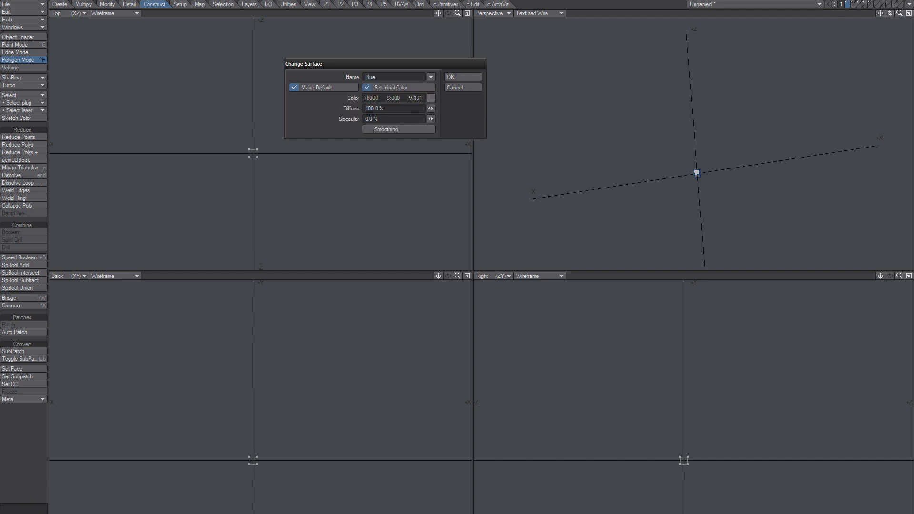
pyautogui.moveTo(399, 98); pyautogui.dragTo(447, 98)
pyautogui.click(452, 78)
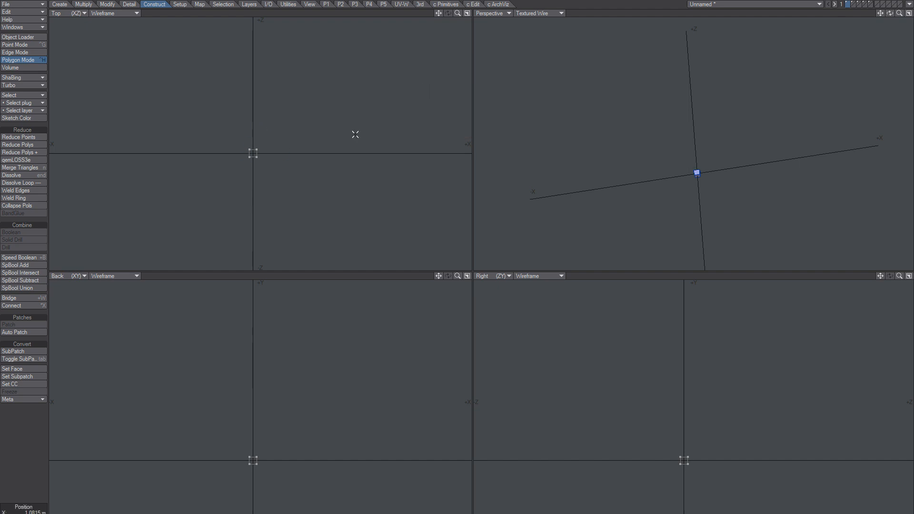
# With the beveled shape in the foreground and the cube in the background, use PlaceMesh to put a cube on the top face's corner above the concave fillet
pyautogui.click(870, 4)
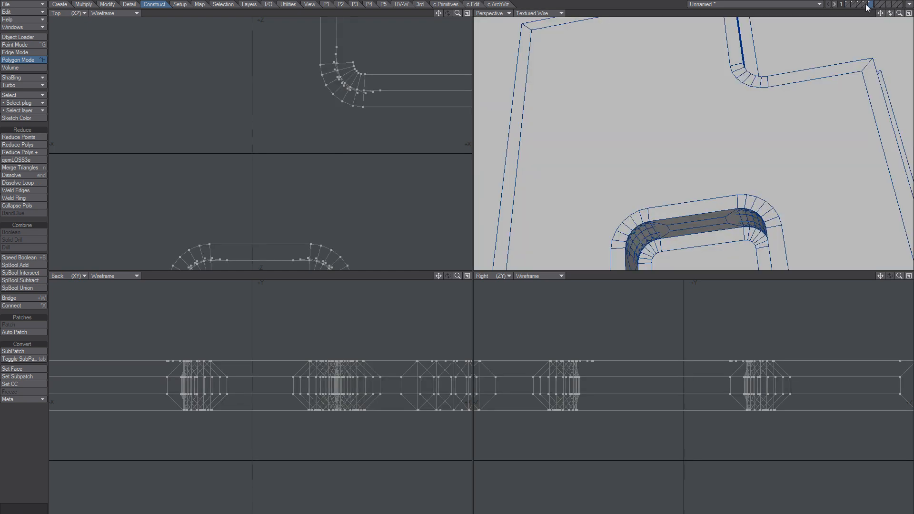
pyautogui.click(849, 7)
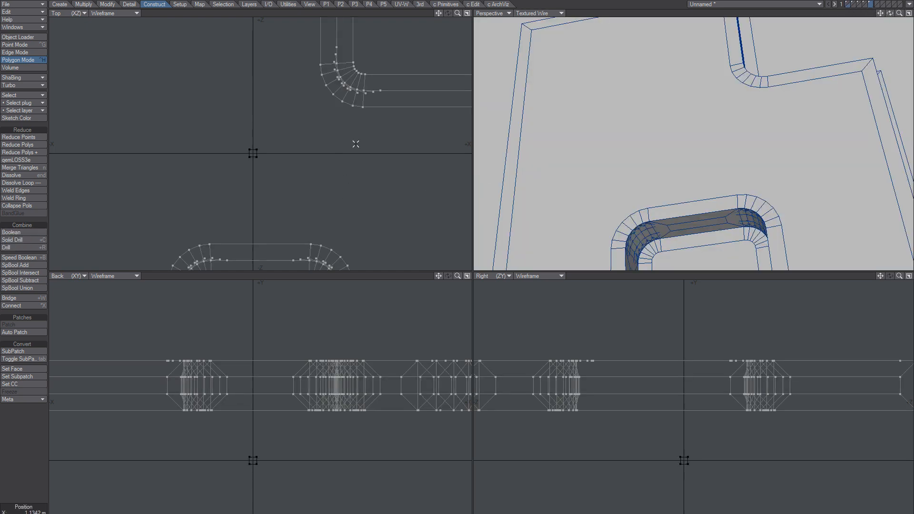
pyautogui.click(83, 4)
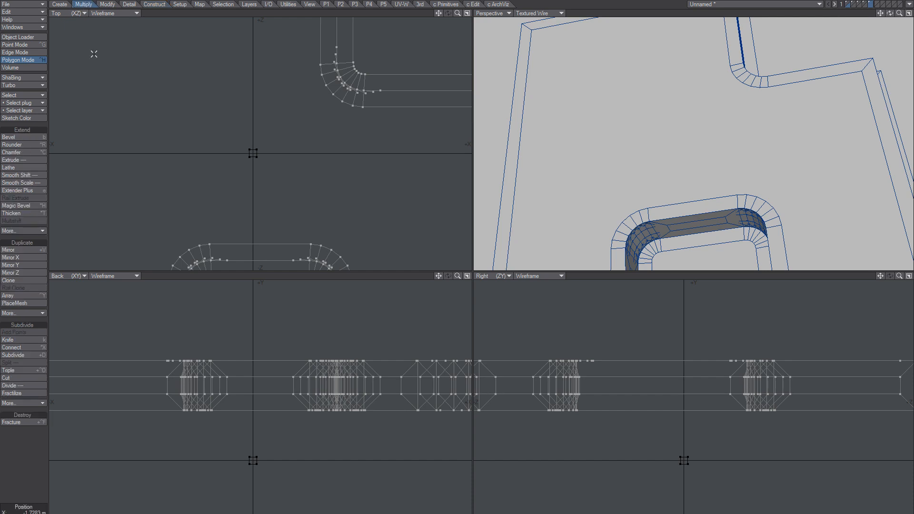
pyautogui.click(19, 303)
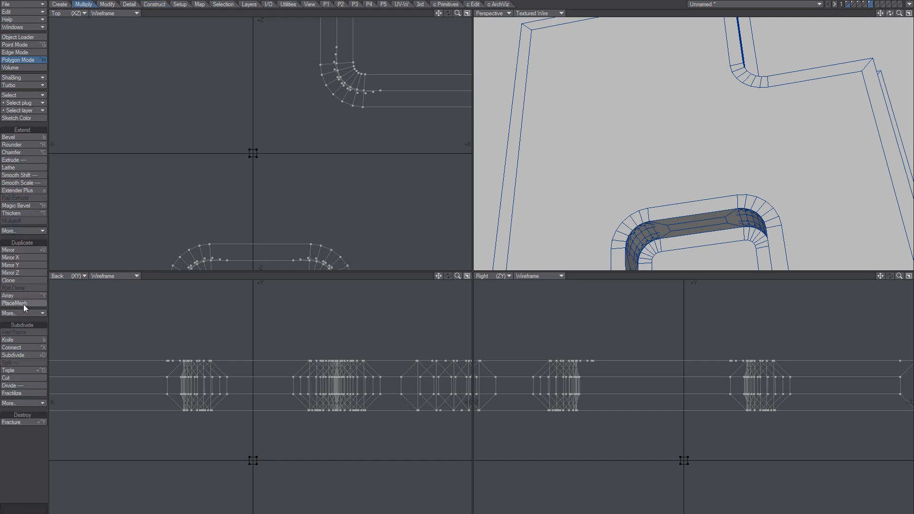
pyautogui.scroll(-4, 700, 127)
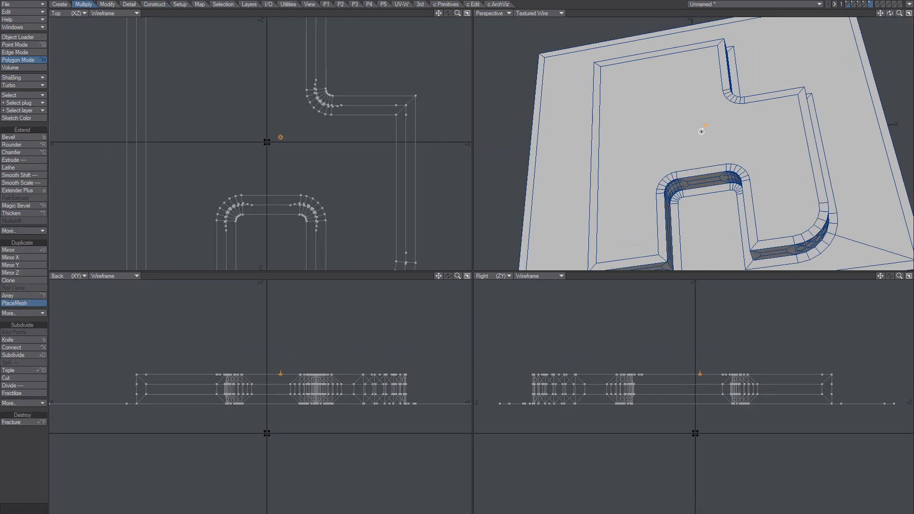
pyautogui.keyDown('alt'); pyautogui.keyDown('shift'); pyautogui.moveTo(699, 128); pyautogui.dragTo(602, 141); pyautogui.keyUp('shift'); pyautogui.keyUp('alt')
pyautogui.scroll(5, 705, 94)
pyautogui.moveTo(705, 94)
pyautogui.keyDown('alt'); pyautogui.mouseDown()
pyautogui.moveTo(687, 124)
pyautogui.moveTo(718, 182)
pyautogui.mouseUp(); pyautogui.keyUp('alt')
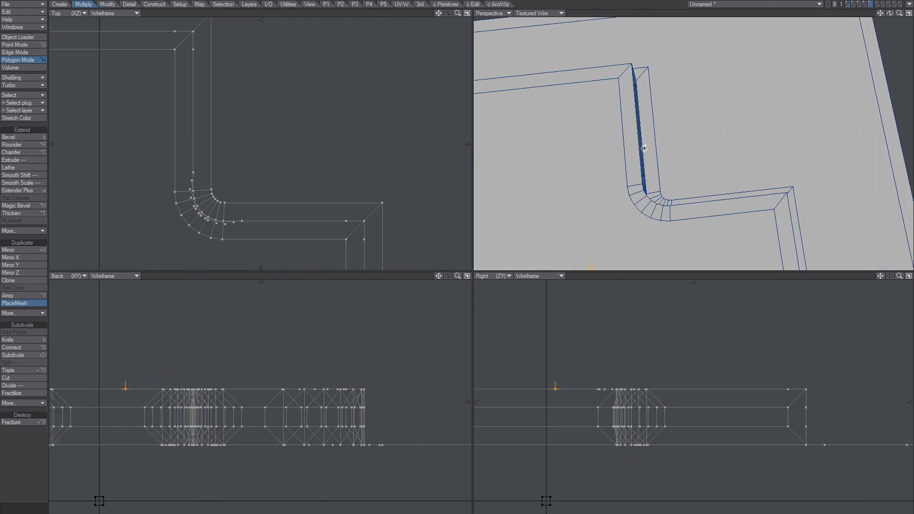
pyautogui.click(618, 80)
# Place four cubes on alternate vertices of the top face's edge around the concave fillet
pyautogui.moveTo(640, 193)
pyautogui.keyDown('alt'); pyautogui.mouseDown()
pyautogui.moveTo(623, 212)
pyautogui.moveTo(646, 206)
pyautogui.moveTo(663, 133)
pyautogui.moveTo(596, 157)
pyautogui.mouseUp(); pyautogui.keyUp('alt')
pyautogui.scroll(3, 646, 206)
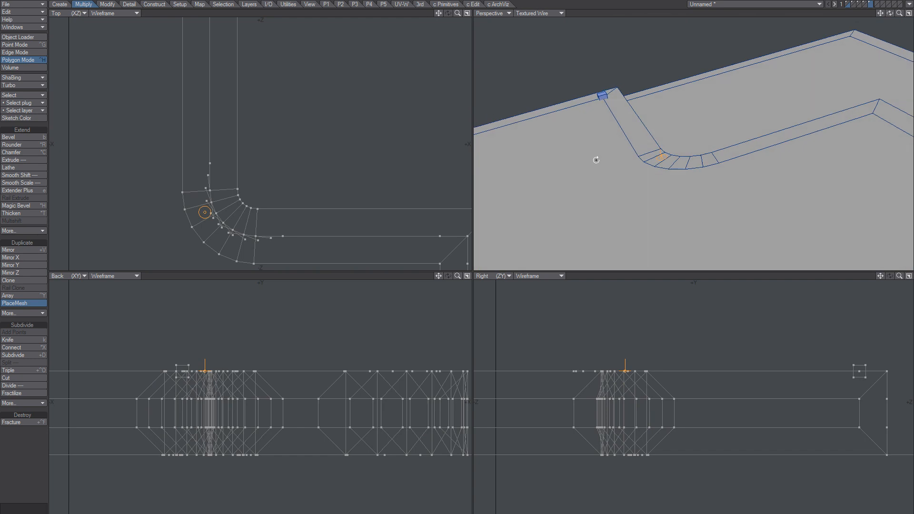
pyautogui.click(648, 163)
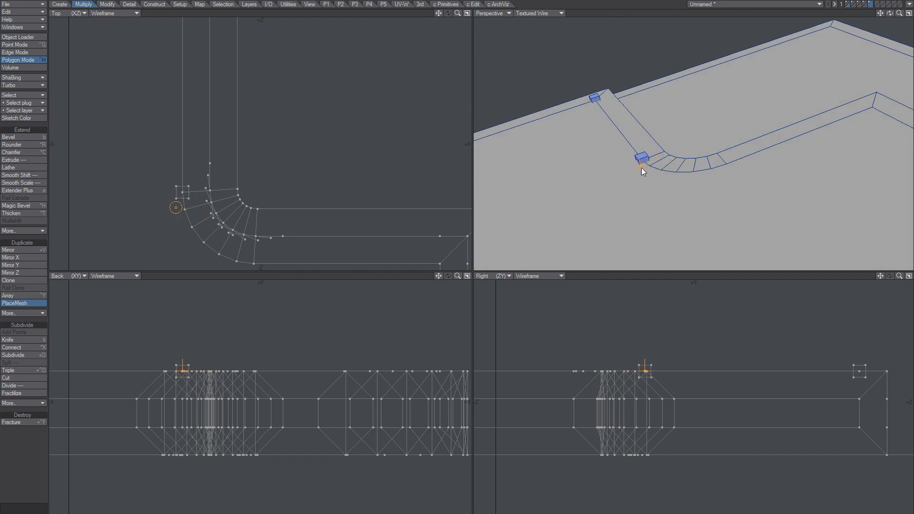
pyautogui.click(662, 170)
pyautogui.moveTo(689, 173)
pyautogui.keyDown('alt'); pyautogui.mouseDown()
pyautogui.moveTo(702, 221)
pyautogui.moveTo(682, 177)
pyautogui.mouseUp(); pyautogui.keyUp('alt')
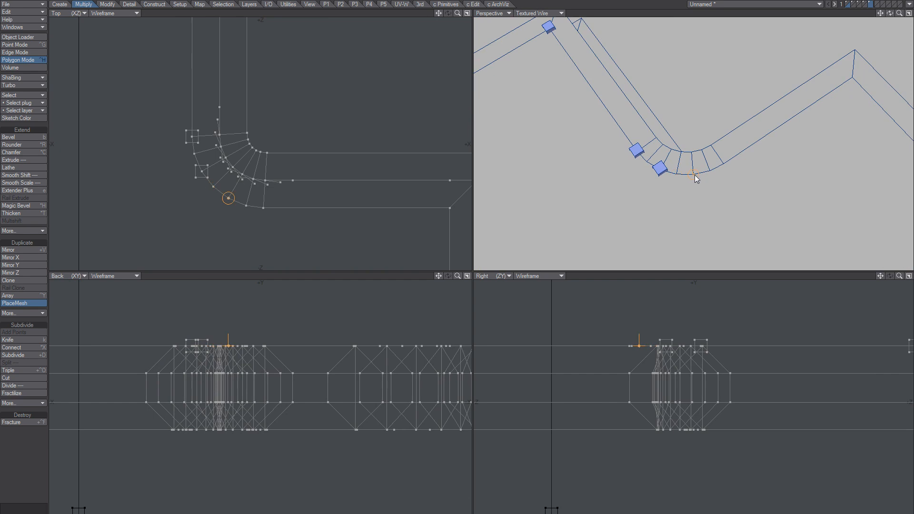
pyautogui.click(692, 175)
pyautogui.click(723, 166)
pyautogui.scroll(-4, 715, 204)
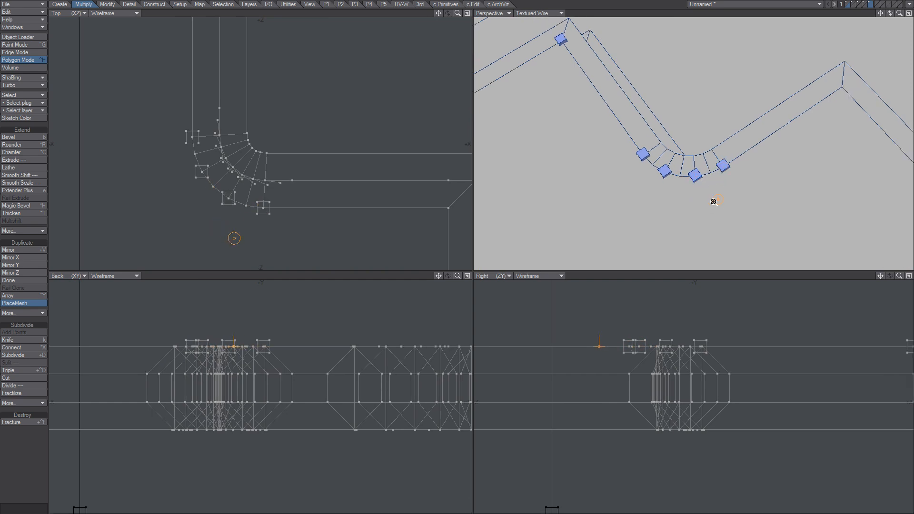
# Place a cube on the top face's sharp corner beyond the fillet and four cubes along the large rounded corner
pyautogui.keyDown('alt'); pyautogui.keyDown('shift'); pyautogui.moveTo(715, 204); pyautogui.dragTo(640, 176); pyautogui.keyUp('shift'); pyautogui.keyUp('alt')
pyautogui.moveTo(640, 176)
pyautogui.keyDown('alt'); pyautogui.mouseDown()
pyautogui.moveTo(695, 243)
pyautogui.moveTo(633, 205)
pyautogui.moveTo(686, 177)
pyautogui.mouseUp(); pyautogui.keyUp('alt')
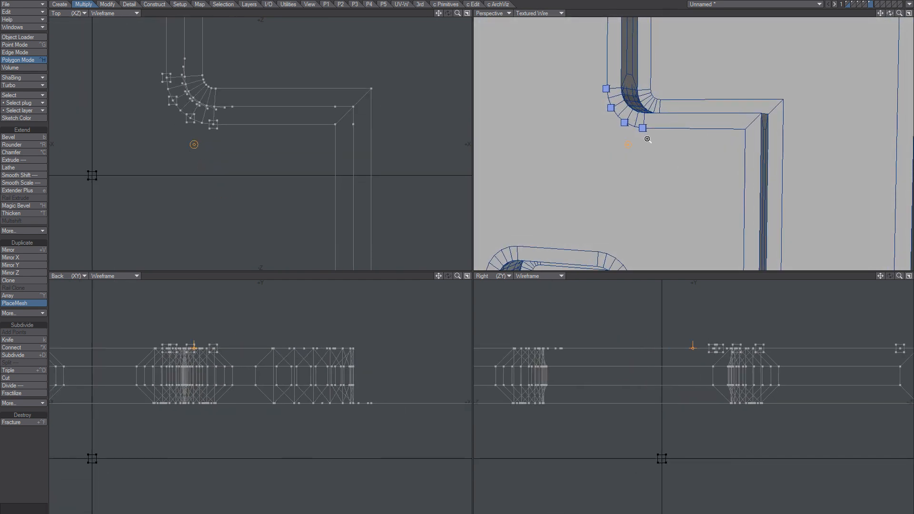
pyautogui.scroll(4, 648, 140)
pyautogui.keyDown('alt'); pyautogui.keyDown('shift'); pyautogui.moveTo(618, 106); pyautogui.dragTo(655, 110); pyautogui.keyUp('shift'); pyautogui.keyUp('alt')
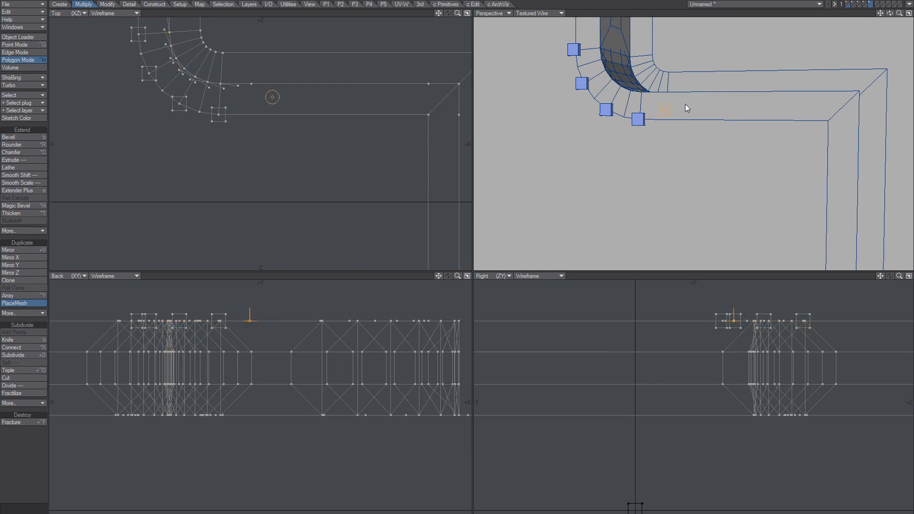
pyautogui.scroll(-2, 676, 152)
pyautogui.scroll(-3, 669, 199)
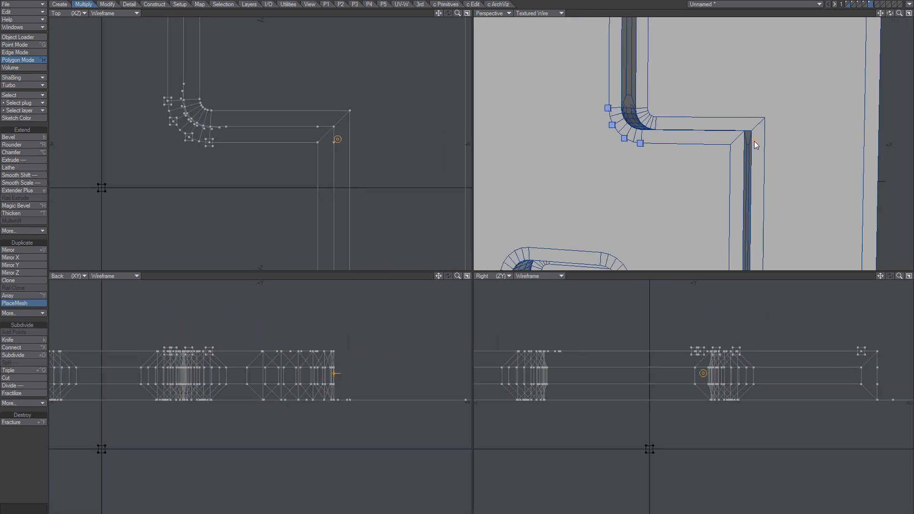
pyautogui.keyDown('alt'); pyautogui.keyDown('shift'); pyautogui.moveTo(713, 181); pyautogui.dragTo(652, 28); pyautogui.keyUp('shift'); pyautogui.keyUp('alt')
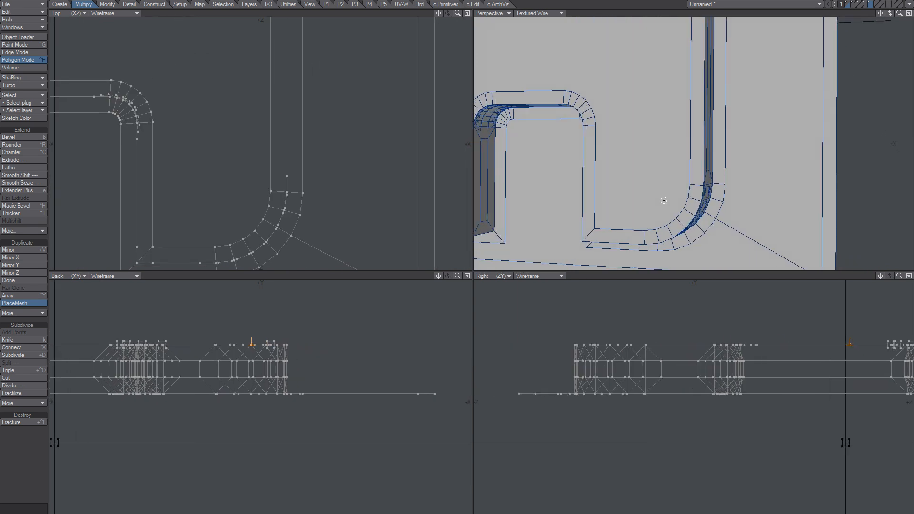
pyautogui.keyDown('alt'); pyautogui.moveTo(663, 198); pyautogui.dragTo(697, 181); pyautogui.keyUp('alt')
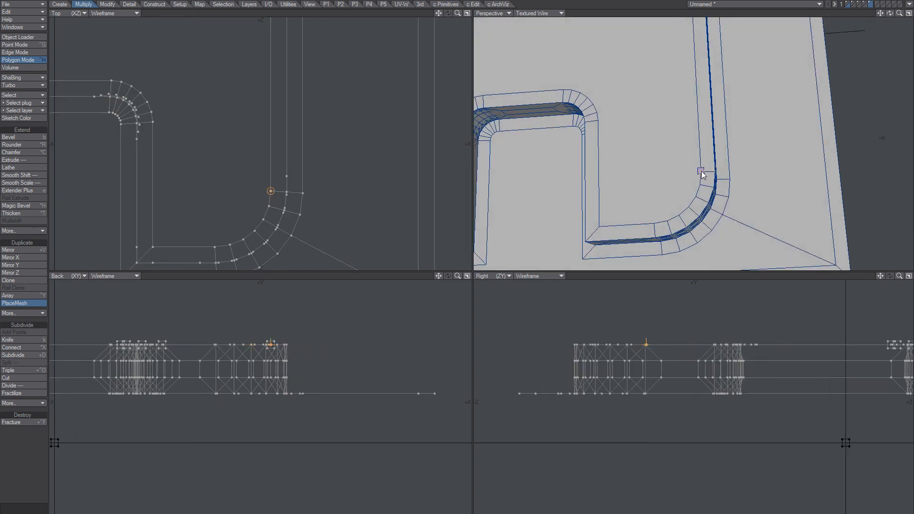
pyautogui.click(695, 196)
pyautogui.click(678, 216)
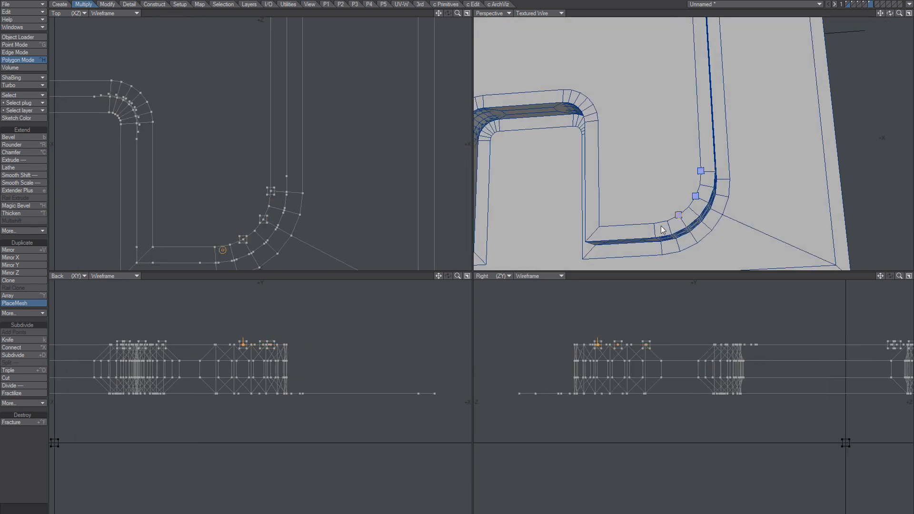
pyautogui.click(654, 223)
# Place cubes on the top-face vertices around both rounded corners of the U-shaped notch
pyautogui.keyDown('alt'); pyautogui.keyDown('shift'); pyautogui.moveTo(612, 177); pyautogui.dragTo(669, 167); pyautogui.keyUp('shift'); pyautogui.keyUp('alt')
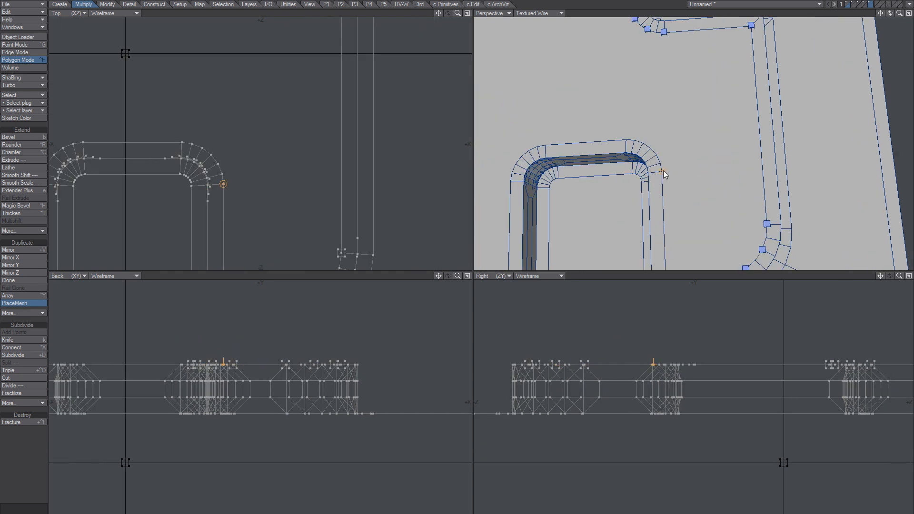
pyautogui.click(662, 170)
pyautogui.click(643, 142)
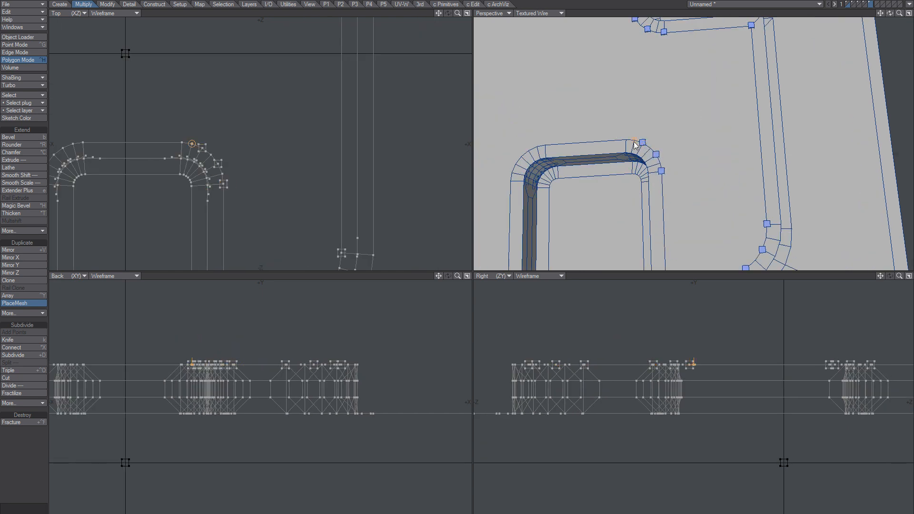
pyautogui.click(626, 142)
pyautogui.click(544, 145)
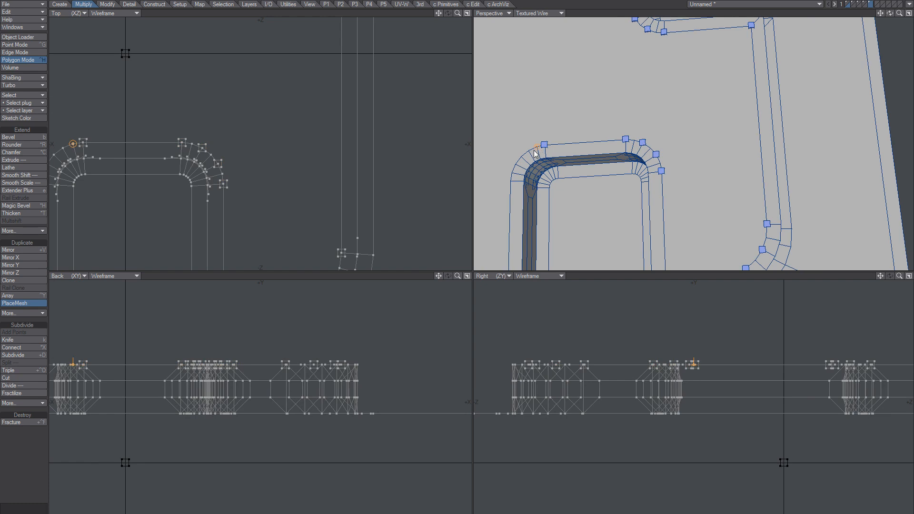
pyautogui.click(527, 150)
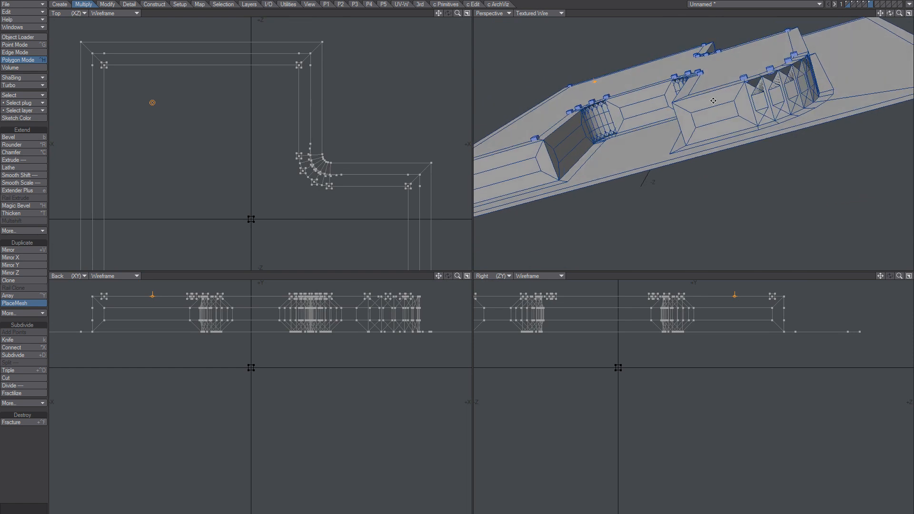
# Place two cubes on the inner end-wall vertices of each of the two legs flanking the U-shaped notch
pyautogui.keyDown('alt'); pyautogui.keyDown('shift'); pyautogui.moveTo(712, 100); pyautogui.dragTo(652, 139); pyautogui.keyUp('shift'); pyautogui.keyUp('alt')
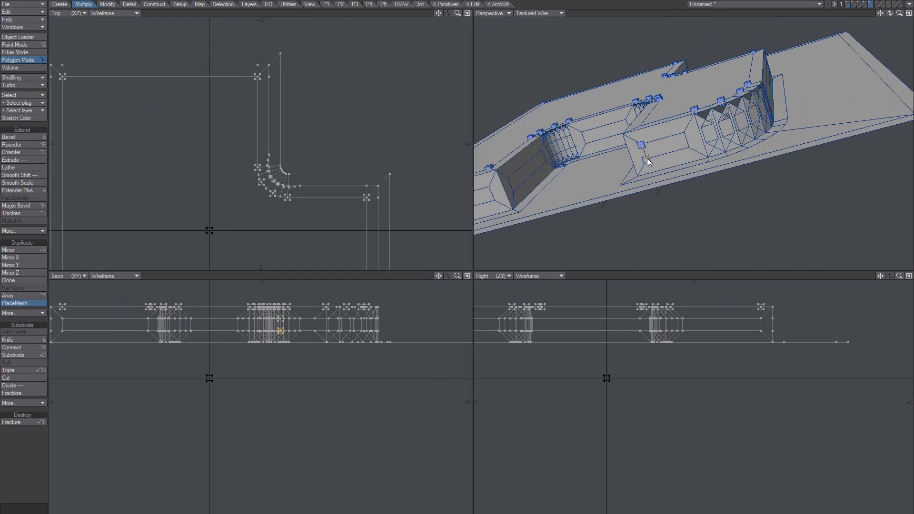
pyautogui.keyDown('alt'); pyautogui.moveTo(528, 124); pyautogui.dragTo(616, 145); pyautogui.keyUp('alt')
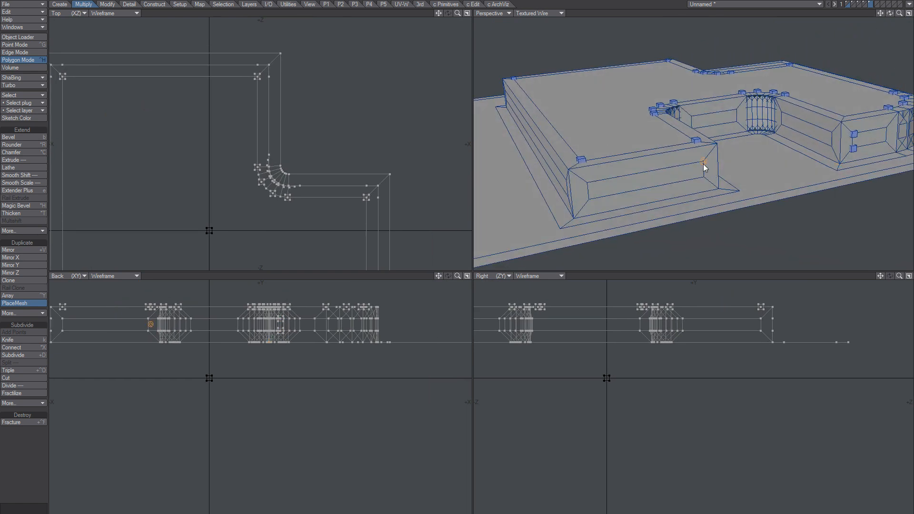
pyautogui.keyDown('alt'); pyautogui.moveTo(724, 176); pyautogui.dragTo(679, 127); pyautogui.keyUp('alt')
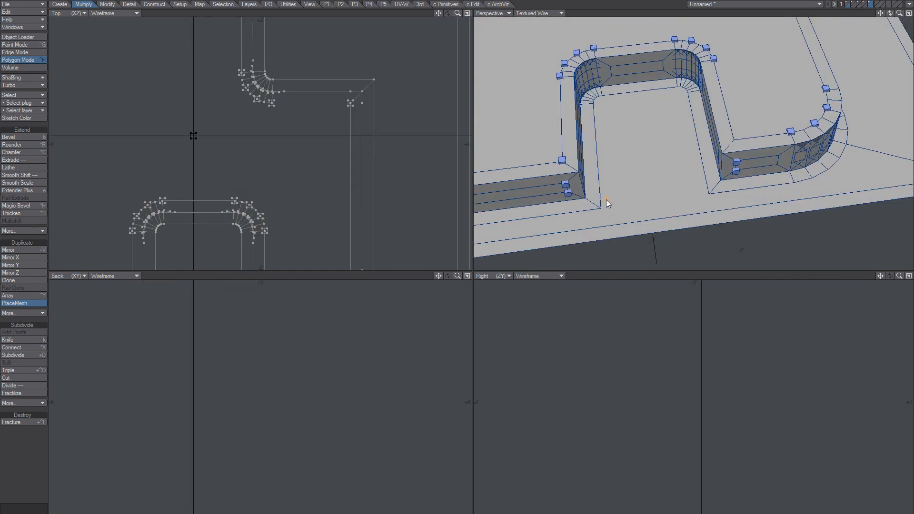
# Place a cube on the base vertex where the notch's left side wall meets its left rounded corner
pyautogui.keyDown('ctrl'); pyautogui.keyDown('alt'); pyautogui.moveTo(606, 95); pyautogui.dragTo(679, 154); pyautogui.keyUp('alt'); pyautogui.keyUp('ctrl')
pyautogui.keyDown('alt'); pyautogui.keyDown('shift'); pyautogui.moveTo(646, 188); pyautogui.dragTo(626, 73); pyautogui.keyUp('shift'); pyautogui.keyUp('alt')
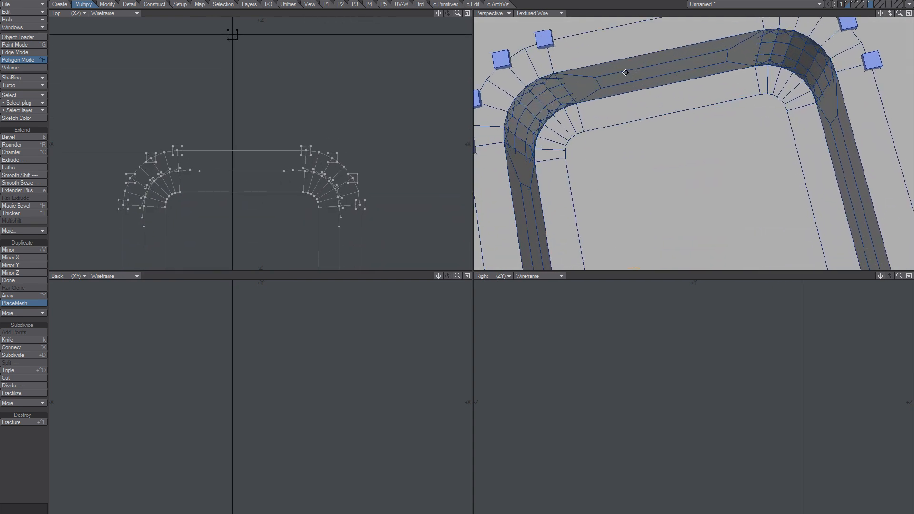
pyautogui.keyDown('ctrl'); pyautogui.keyDown('alt'); pyautogui.moveTo(562, 159); pyautogui.dragTo(582, 161); pyautogui.keyUp('alt'); pyautogui.keyUp('ctrl')
pyautogui.keyDown('alt'); pyautogui.moveTo(582, 162); pyautogui.dragTo(611, 109); pyautogui.keyUp('alt')
pyautogui.keyDown('ctrl'); pyautogui.keyDown('alt'); pyautogui.moveTo(612, 109); pyautogui.dragTo(590, 103); pyautogui.keyUp('alt'); pyautogui.keyUp('ctrl')
pyautogui.keyDown('alt'); pyautogui.keyDown('shift'); pyautogui.moveTo(590, 102); pyautogui.dragTo(607, 149); pyautogui.keyUp('shift'); pyautogui.keyUp('alt')
pyautogui.keyDown('alt'); pyautogui.moveTo(608, 149); pyautogui.dragTo(604, 128); pyautogui.keyUp('alt')
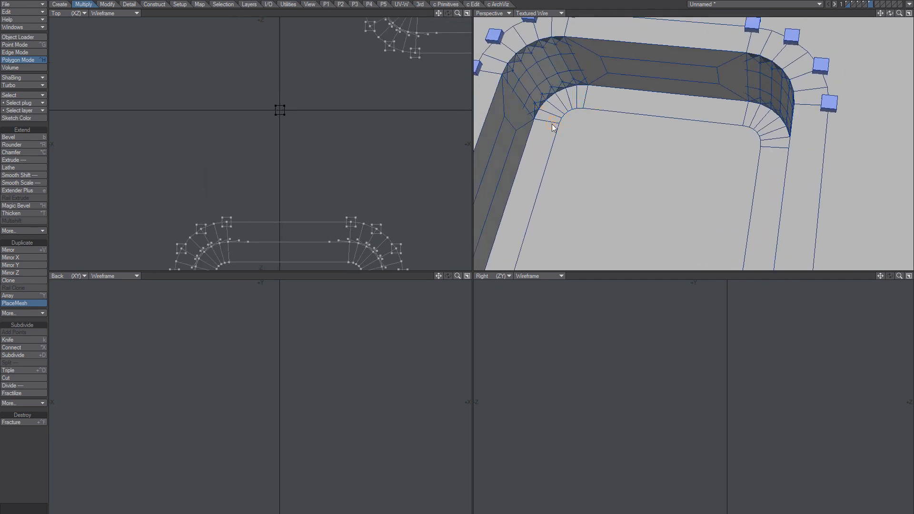
pyautogui.keyDown('alt'); pyautogui.moveTo(656, 154); pyautogui.dragTo(660, 68); pyautogui.keyUp('alt')
pyautogui.scroll(-3, 668, 172)
pyautogui.keyDown('alt'); pyautogui.keyDown('shift'); pyautogui.moveTo(661, 67); pyautogui.dragTo(667, 162); pyautogui.keyUp('shift'); pyautogui.keyUp('alt')
pyautogui.scroll(-1, 667, 162)
pyautogui.keyDown('alt'); pyautogui.moveTo(667, 162); pyautogui.dragTo(639, 141); pyautogui.keyUp('alt')
pyautogui.scroll(1, 662, 41)
pyautogui.scroll(2, 639, 141)
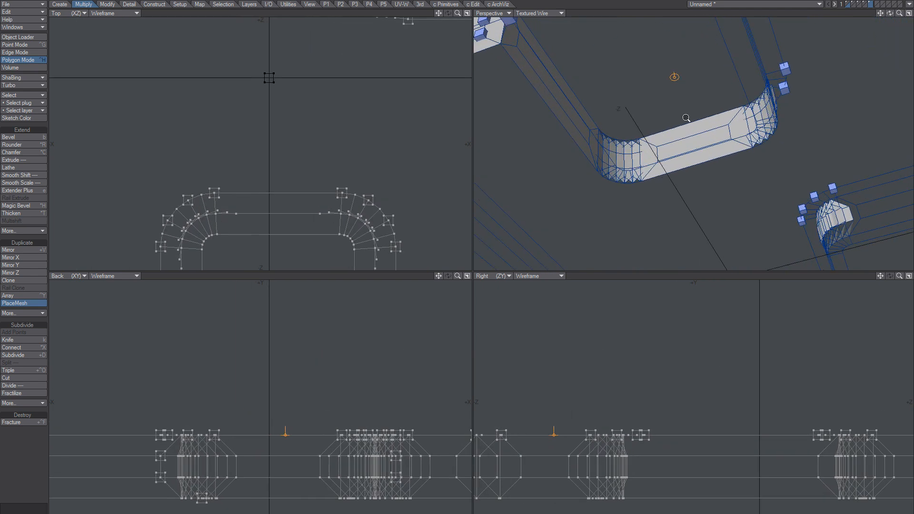
# Place a cube on the base vertex where the left rounded corner meets the notch's back wall
pyautogui.keyDown('alt'); pyautogui.moveTo(685, 118); pyautogui.dragTo(667, 102); pyautogui.keyUp('alt')
pyautogui.scroll(1, 665, 103)
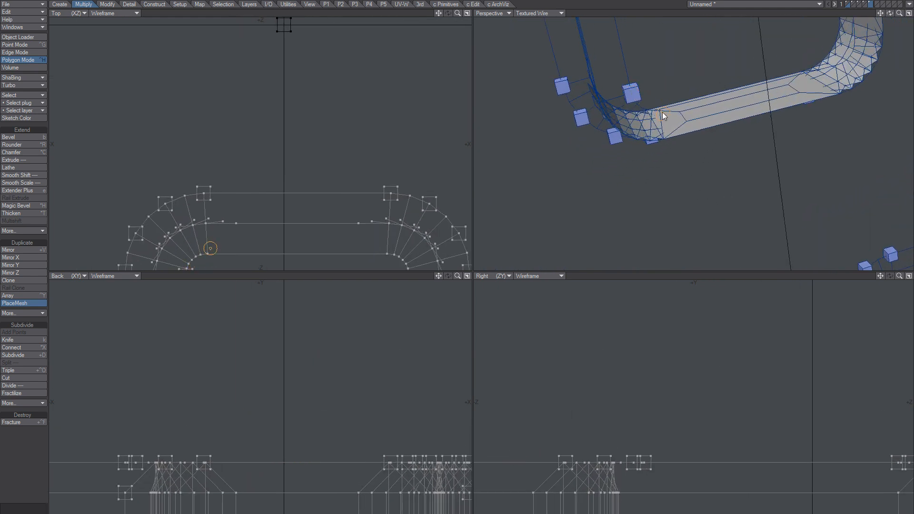
pyautogui.keyDown('alt'); pyautogui.moveTo(708, 97); pyautogui.dragTo(664, 248); pyautogui.keyUp('alt')
pyautogui.keyDown('alt'); pyautogui.keyDown('shift'); pyautogui.moveTo(664, 247); pyautogui.dragTo(687, 81); pyautogui.keyUp('shift'); pyautogui.keyUp('alt')
pyautogui.keyDown('alt'); pyautogui.moveTo(688, 80); pyautogui.dragTo(757, 211); pyautogui.keyUp('alt')
pyautogui.keyDown('alt'); pyautogui.keyDown('shift'); pyautogui.moveTo(757, 212); pyautogui.dragTo(723, 164); pyautogui.keyUp('shift'); pyautogui.keyUp('alt')
pyautogui.moveTo(724, 164)
pyautogui.keyDown('ctrl'); pyautogui.keyDown('alt'); pyautogui.mouseDown()
pyautogui.moveTo(685, 161)
pyautogui.moveTo(724, 169)
pyautogui.mouseUp(); pyautogui.keyUp('alt'); pyautogui.keyUp('ctrl')
pyautogui.keyDown('alt'); pyautogui.moveTo(724, 169); pyautogui.dragTo(746, 180); pyautogui.keyUp('alt')
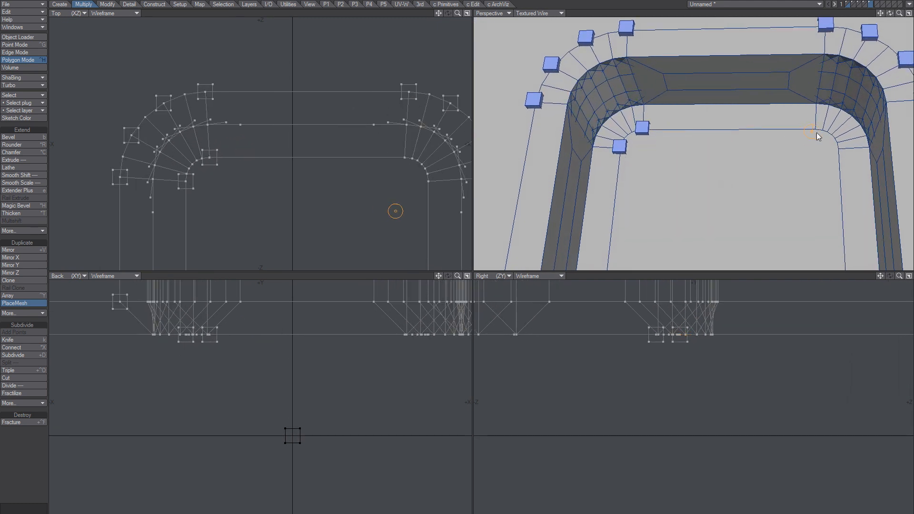
# Set the perspective view to Wireframe display and place cubes on both base end vertices of the notch's right rounded corner
pyautogui.click(538, 14)
pyautogui.click(548, 17)
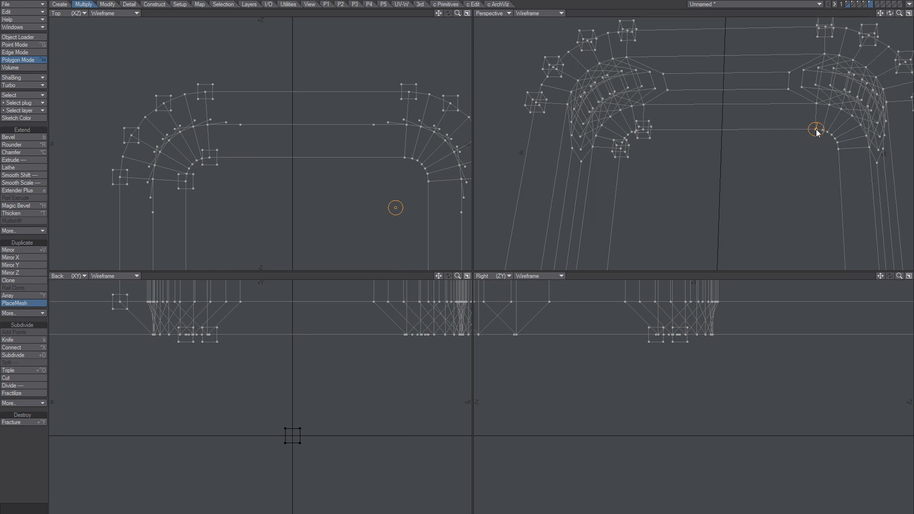
pyautogui.keyDown('alt'); pyautogui.keyDown('shift'); pyautogui.moveTo(809, 129); pyautogui.dragTo(712, 167); pyautogui.keyUp('shift'); pyautogui.keyUp('alt')
pyautogui.keyDown('alt'); pyautogui.moveTo(712, 167); pyautogui.dragTo(700, 127); pyautogui.keyUp('alt')
pyautogui.keyDown('alt'); pyautogui.keyDown('shift'); pyautogui.moveTo(699, 126); pyautogui.dragTo(781, 114); pyautogui.keyUp('shift'); pyautogui.keyUp('alt')
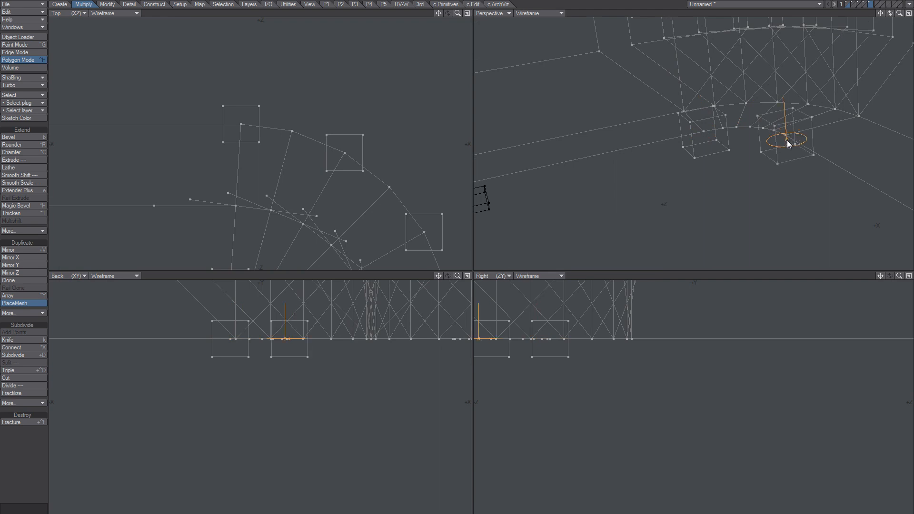
pyautogui.keyDown('ctrl'); pyautogui.keyDown('alt'); pyautogui.moveTo(785, 143); pyautogui.dragTo(737, 178); pyautogui.keyUp('alt'); pyautogui.keyUp('ctrl')
pyautogui.keyDown('alt'); pyautogui.moveTo(736, 178); pyautogui.dragTo(765, 206); pyautogui.keyUp('alt')
# Set the perspective view to Wireframe Shade and place a cube on each base corner at the notch's open end
pyautogui.click(551, 14)
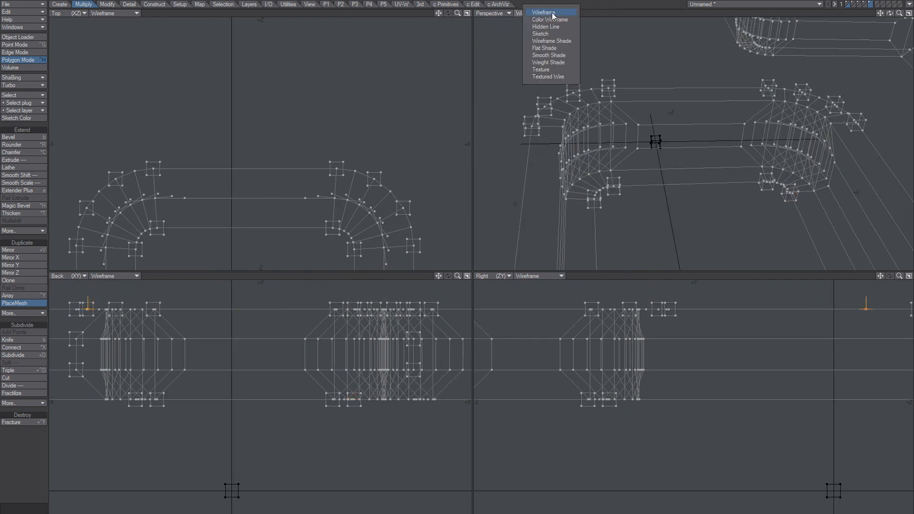
pyautogui.click(555, 41)
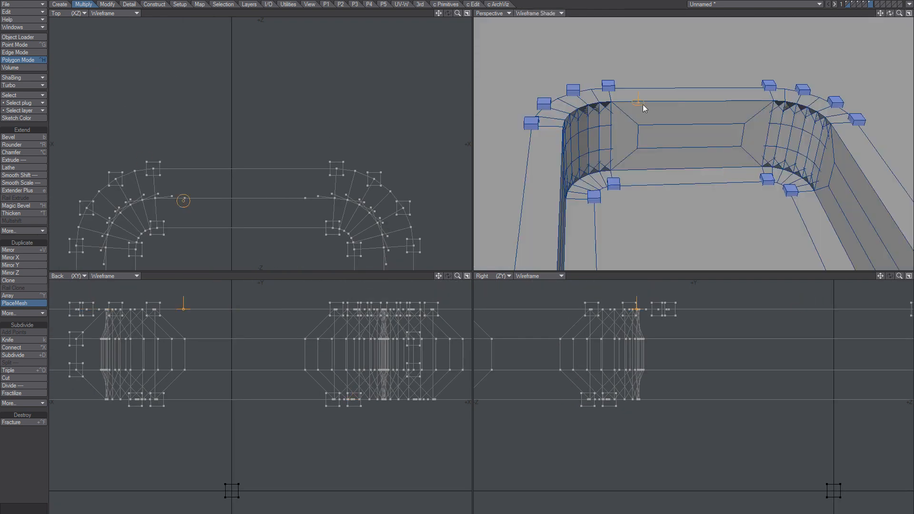
pyautogui.keyDown('alt'); pyautogui.moveTo(675, 119); pyautogui.dragTo(708, 165); pyautogui.keyUp('alt')
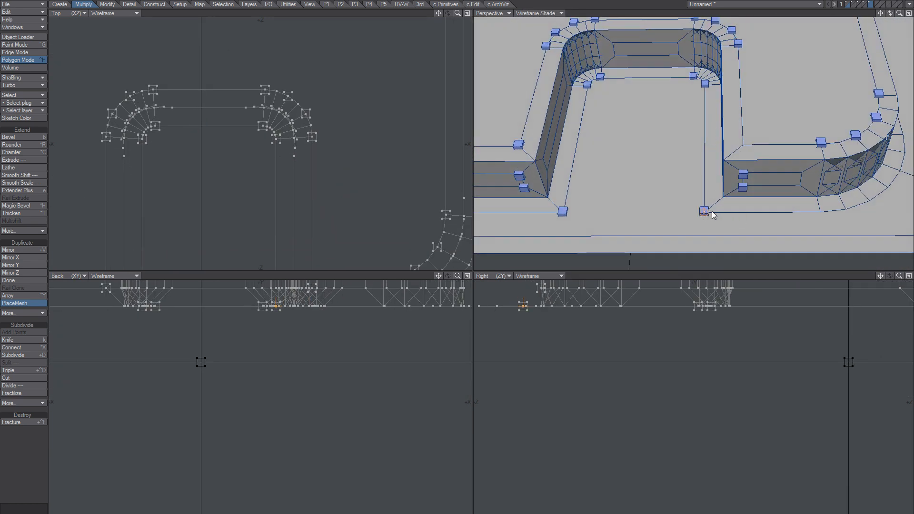
# Place cubes on the base vertices at both ends of the large rounded corner and finish PlaceMesh
pyautogui.keyDown('alt'); pyautogui.moveTo(792, 217); pyautogui.dragTo(682, 197); pyautogui.keyUp('alt')
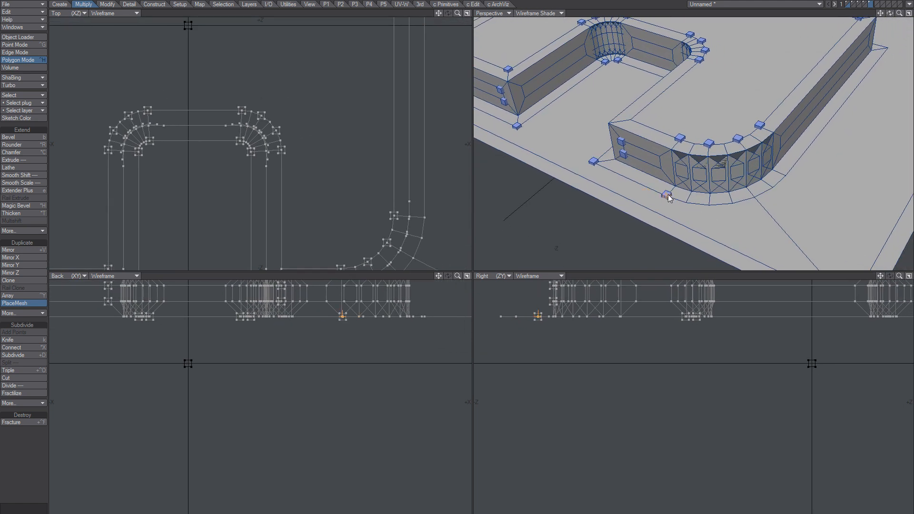
pyautogui.keyDown('ctrl'); pyautogui.keyDown('alt'); pyautogui.moveTo(734, 197); pyautogui.dragTo(704, 212); pyautogui.keyUp('alt'); pyautogui.keyUp('ctrl')
pyautogui.keyDown('alt'); pyautogui.keyDown('shift'); pyautogui.moveTo(682, 135); pyautogui.dragTo(653, 119); pyautogui.keyUp('shift'); pyautogui.keyUp('alt')
pyautogui.press('space')
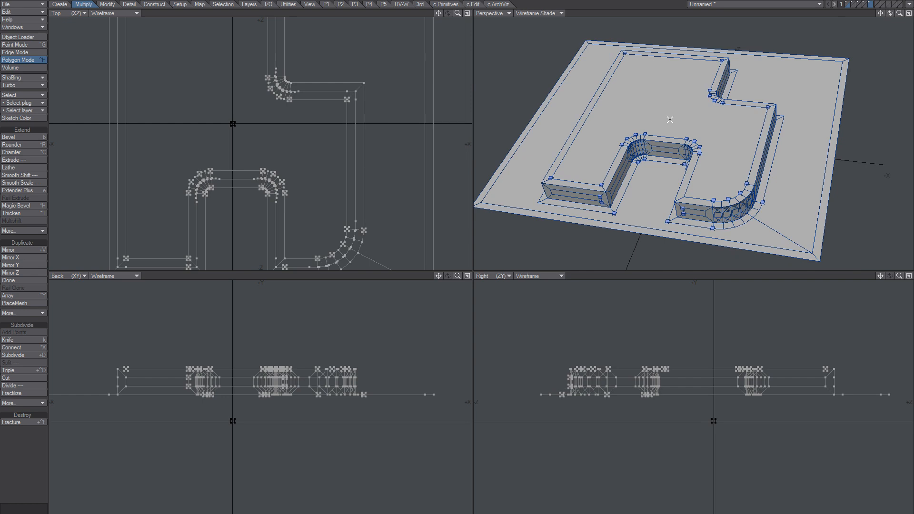
# Select the entire beveled shape and move it to an empty layer, leaving only the placed cubes in the original layer
pyautogui.click(663, 111)
pyautogui.press(']')
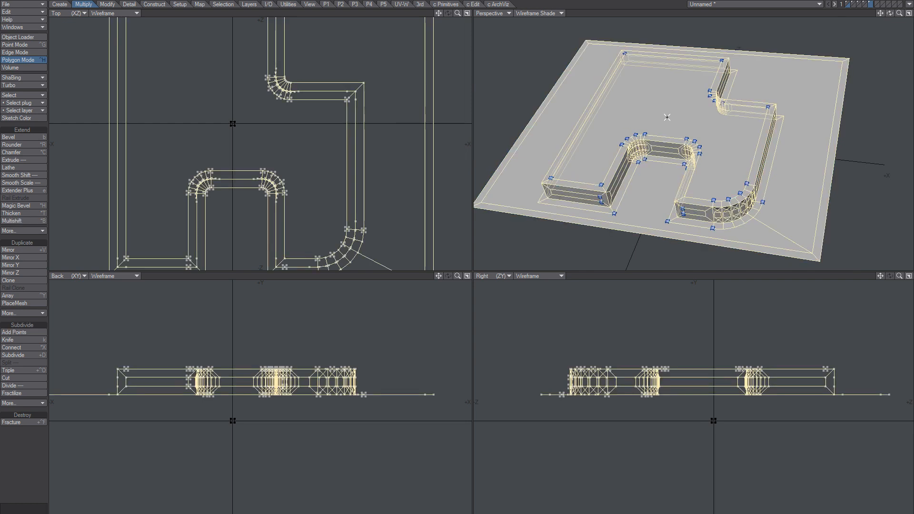
pyautogui.hotkey('ctrl', 'x')
pyautogui.click(876, 4)
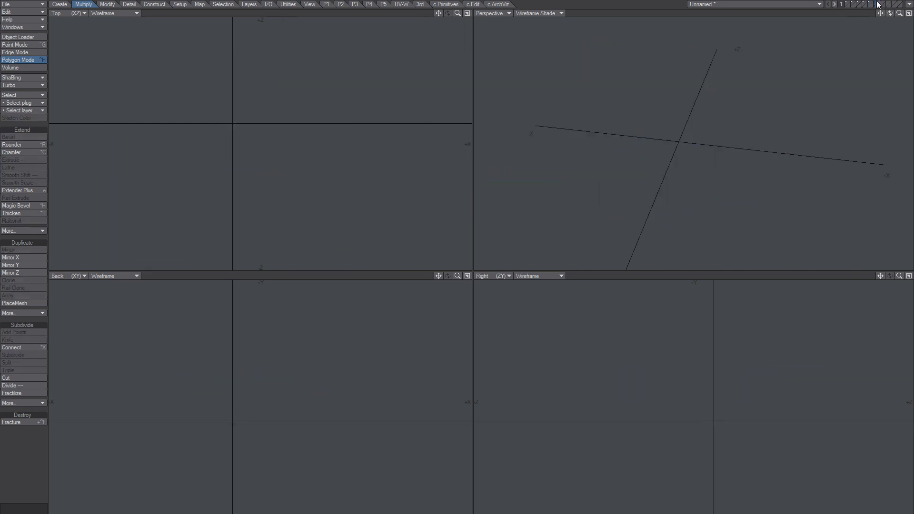
pyautogui.hotkey('ctrl', 'v')
# Display the cubes together with the unbeveled shape's layer and examine their placement in a maximized perspective view
pyautogui.click(869, 2)
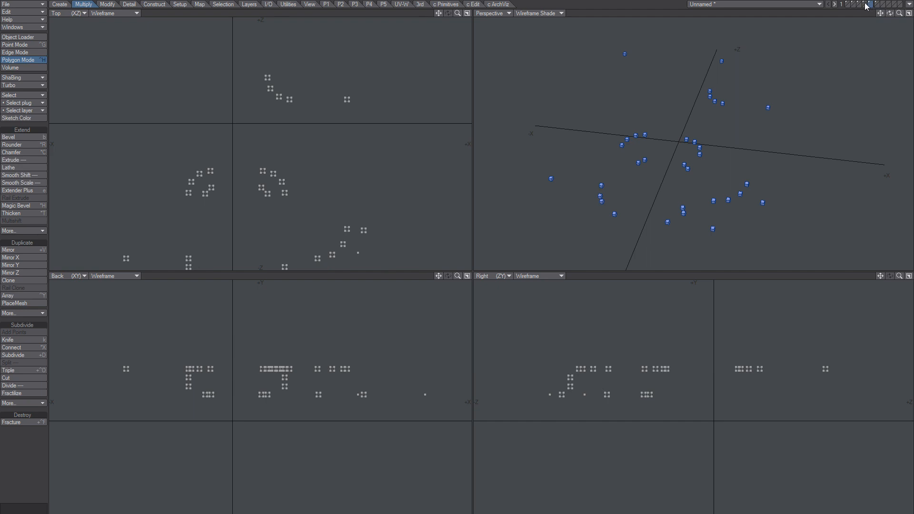
pyautogui.keyDown('shift'); pyautogui.click(864, 3); pyautogui.keyUp('shift')
pyautogui.keyDown('alt'); pyautogui.moveTo(704, 134); pyautogui.dragTo(729, 142); pyautogui.keyUp('alt')
pyautogui.click(906, 14)
pyautogui.keyDown('alt'); pyautogui.moveTo(530, 191); pyautogui.dragTo(490, 240); pyautogui.keyUp('alt')
pyautogui.scroll(3, 499, 266)
pyautogui.keyDown('alt'); pyautogui.moveTo(509, 281); pyautogui.dragTo(479, 244); pyautogui.keyUp('alt')
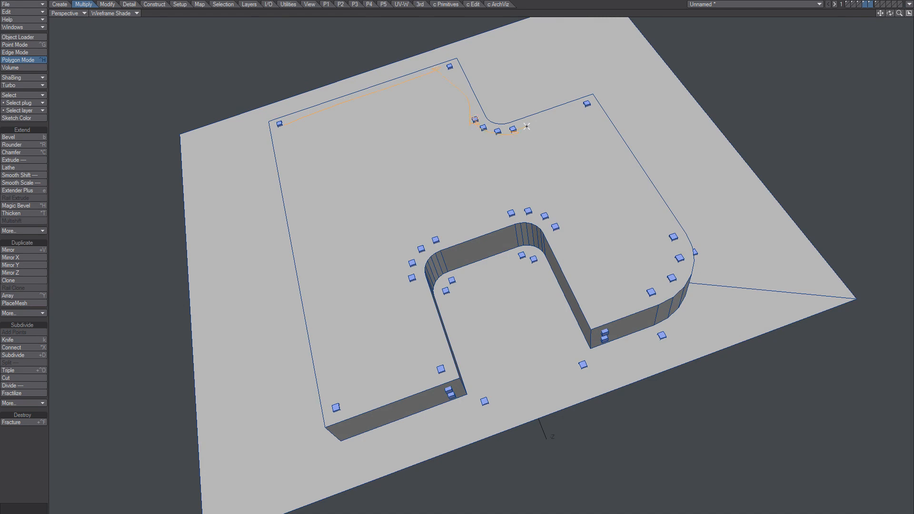
pyautogui.keyDown('alt'); pyautogui.moveTo(573, 216); pyautogui.dragTo(525, 222); pyautogui.keyUp('alt')
pyautogui.keyDown('alt'); pyautogui.moveTo(359, 280); pyautogui.dragTo(384, 269); pyautogui.keyUp('alt')
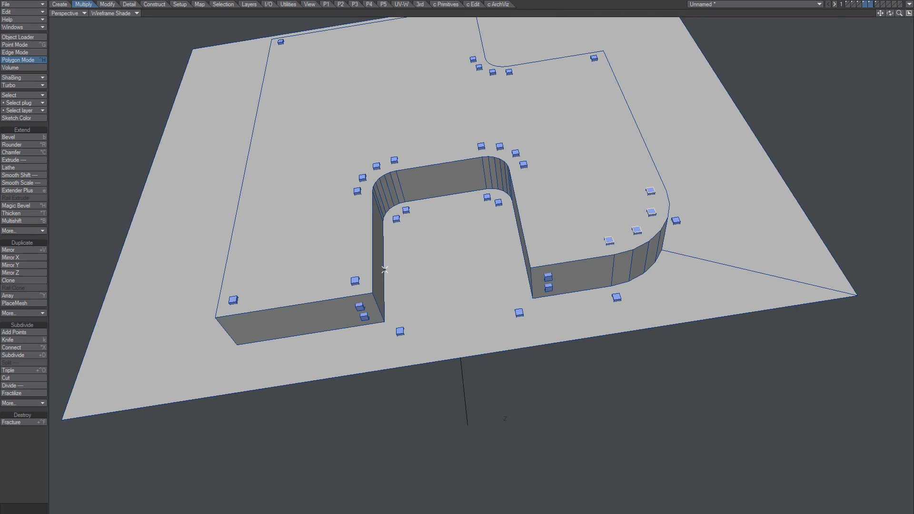
pyautogui.keyDown('alt'); pyautogui.moveTo(364, 225); pyautogui.dragTo(487, 236); pyautogui.keyUp('alt')
pyautogui.keyDown('alt'); pyautogui.moveTo(390, 268); pyautogui.dragTo(462, 228); pyautogui.keyUp('alt')
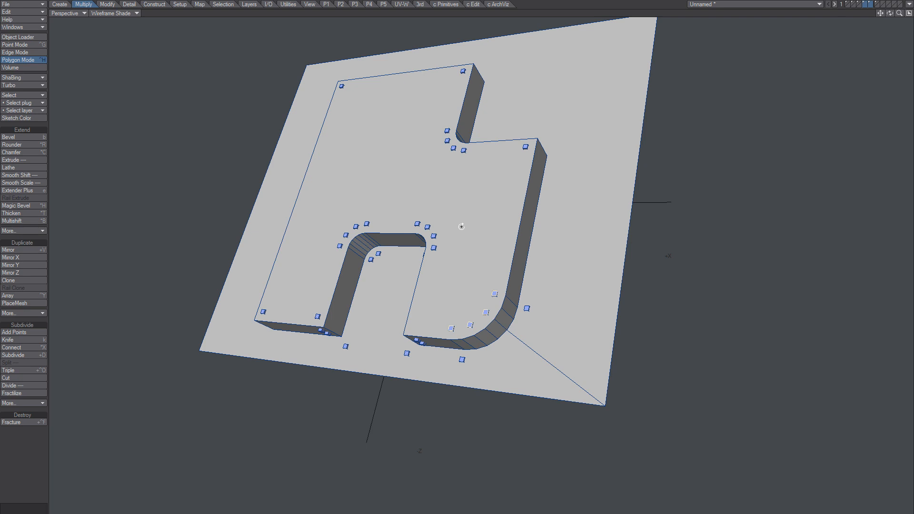
# Display only the unbeveled shape and, in edge mode, select the long straight top edge running into the large rounded corner
pyautogui.hotkey('ctrl', 'g')
pyautogui.hotkey('ctrl', 'j')
pyautogui.click(522, 216)
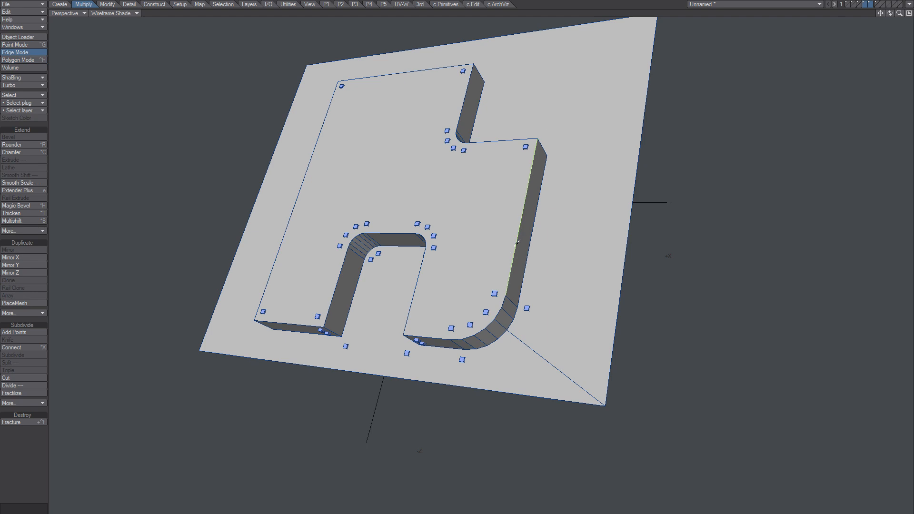
pyautogui.click(517, 243)
pyautogui.click(518, 225)
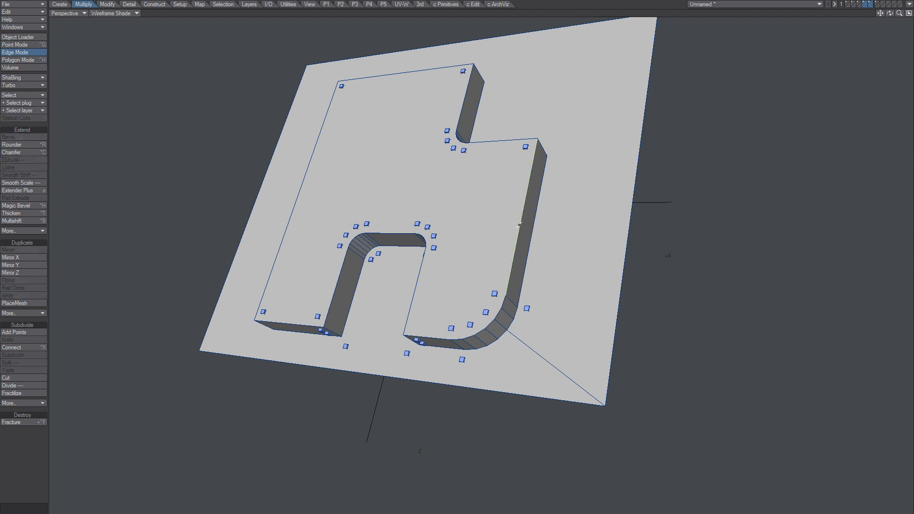
pyautogui.click(869, 2)
pyautogui.click(864, 3)
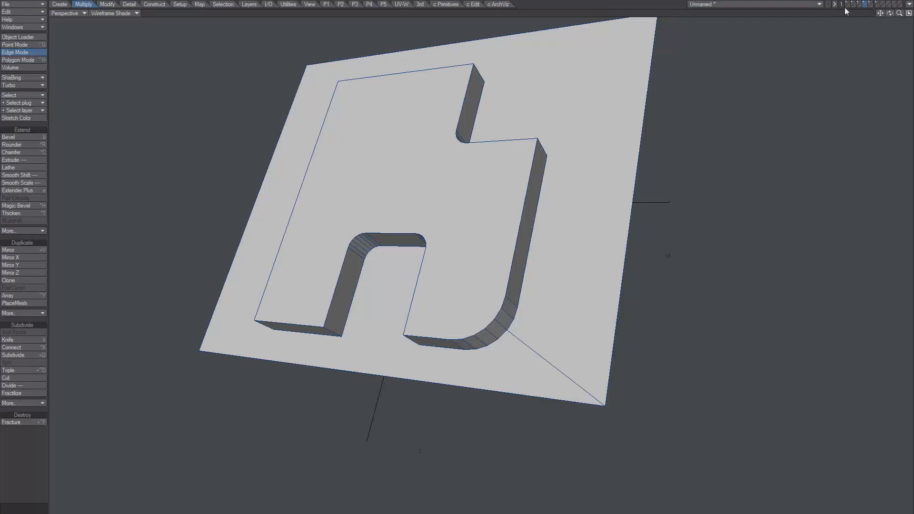
pyautogui.click(516, 216)
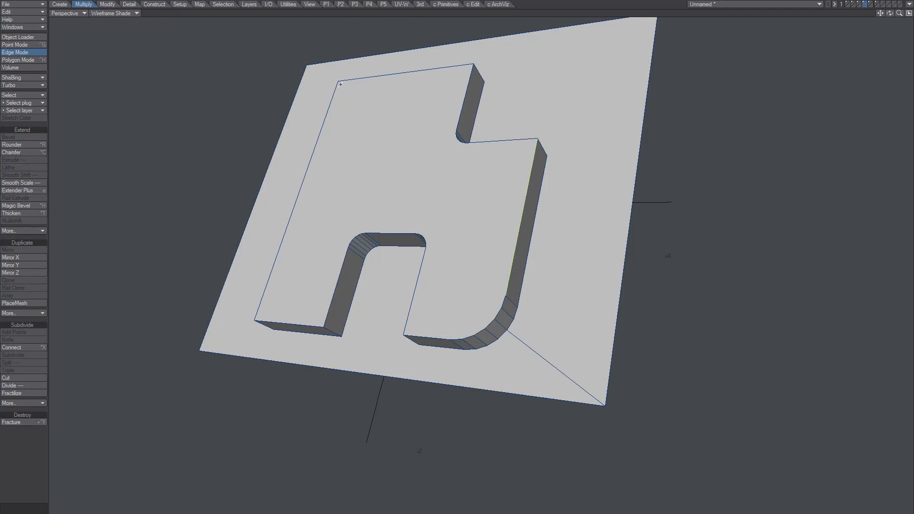
# Split the selected long top edge using Divide Edge with 5 divisions
pyautogui.click(355, 4)
pyautogui.click(24, 462)
pyautogui.click(527, 189)
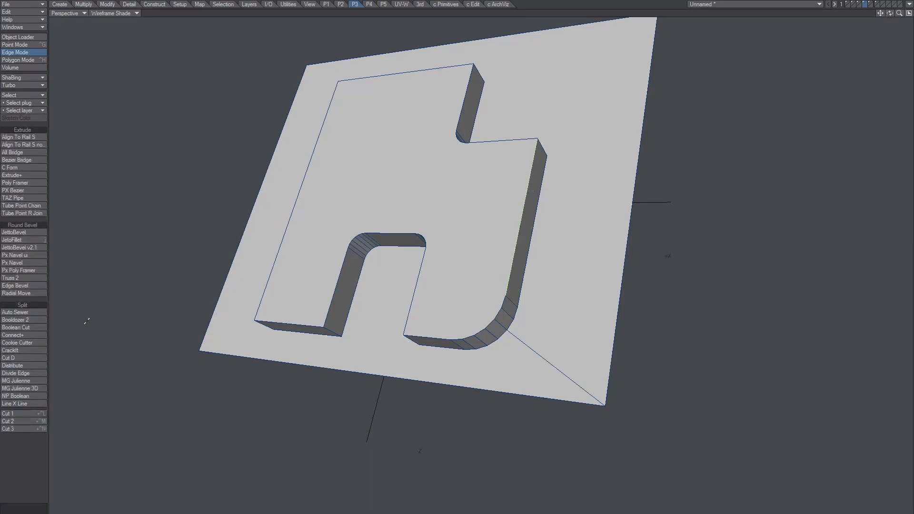
pyautogui.click(25, 374)
pyautogui.moveTo(433, 76); pyautogui.dragTo(447, 86)
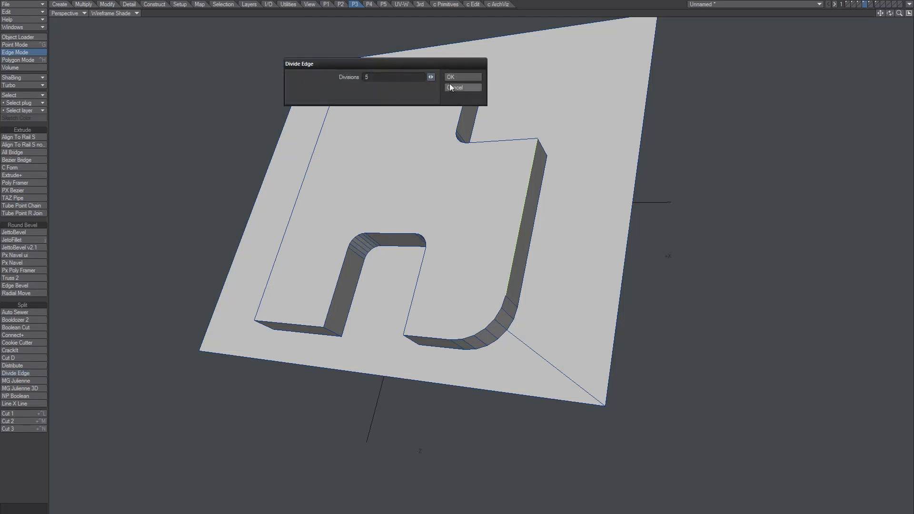
pyautogui.click(463, 77)
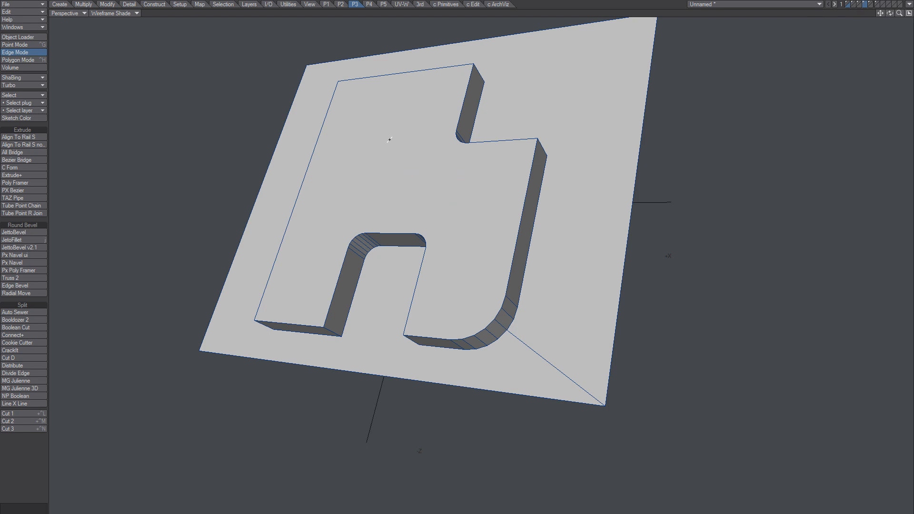
# In Color Wireframe display, use PlaceMesh to put cubes on the four division points of the long top edge
pyautogui.click(83, 5)
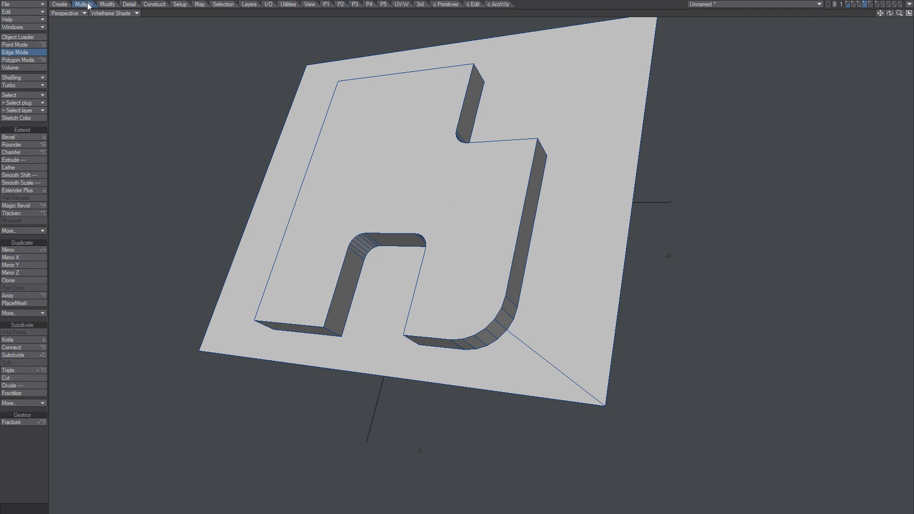
pyautogui.click(8, 303)
pyautogui.scroll(2, 522, 185)
pyautogui.keyDown('alt'); pyautogui.moveTo(522, 185); pyautogui.dragTo(516, 149); pyautogui.keyUp('alt')
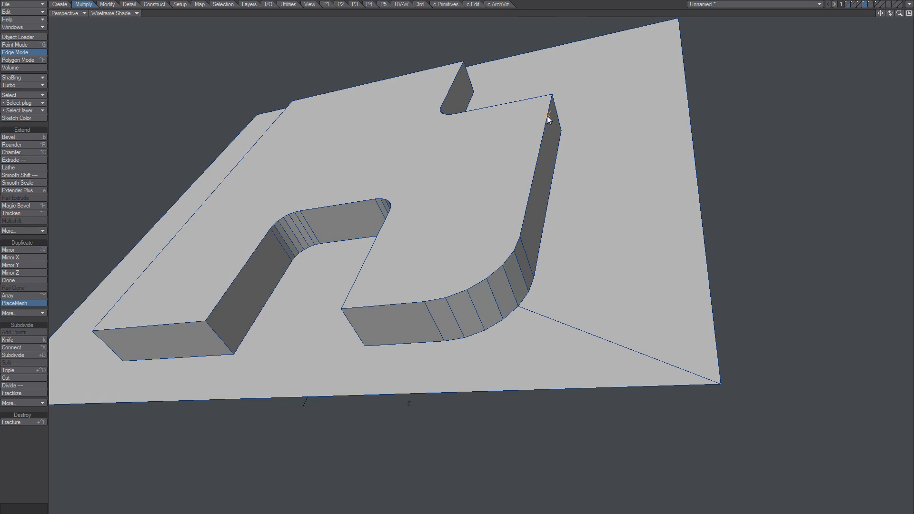
pyautogui.click(125, 14)
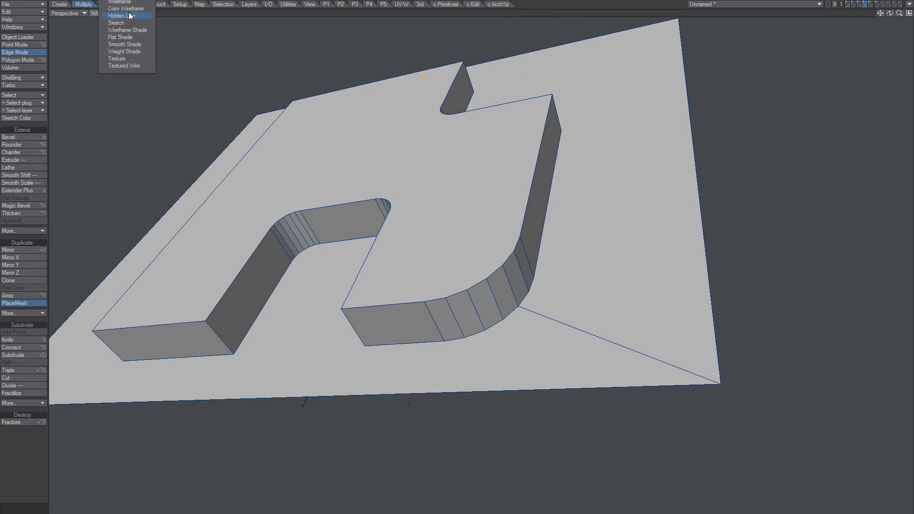
pyautogui.click(126, 22)
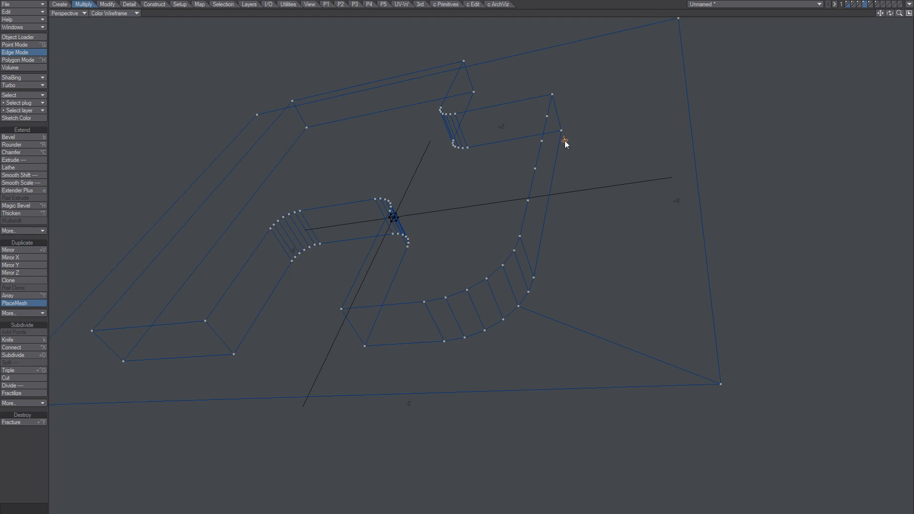
pyautogui.scroll(2, 565, 135)
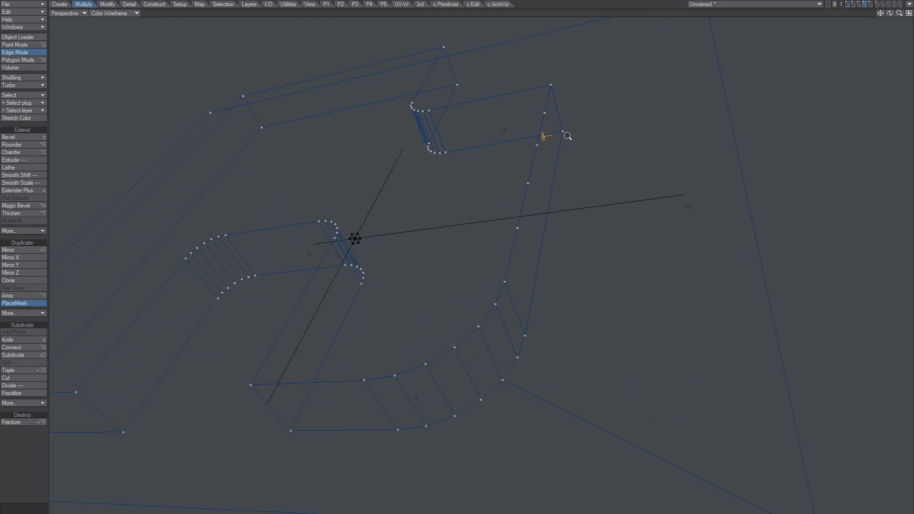
pyautogui.keyDown('alt'); pyautogui.moveTo(568, 135); pyautogui.dragTo(528, 205); pyautogui.keyUp('alt')
pyautogui.click(535, 119)
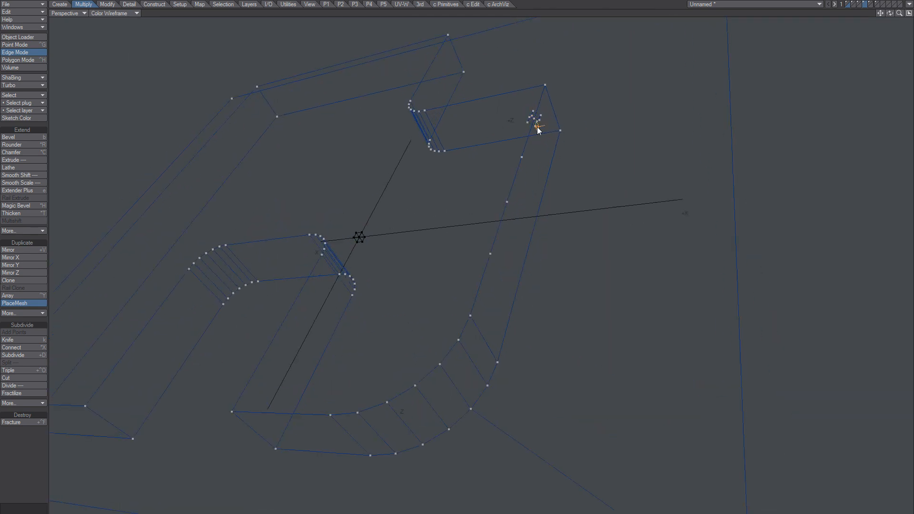
pyautogui.click(522, 157)
pyautogui.click(507, 201)
pyautogui.click(491, 252)
pyautogui.keyDown('alt'); pyautogui.moveTo(469, 246); pyautogui.dragTo(513, 235); pyautogui.keyUp('alt')
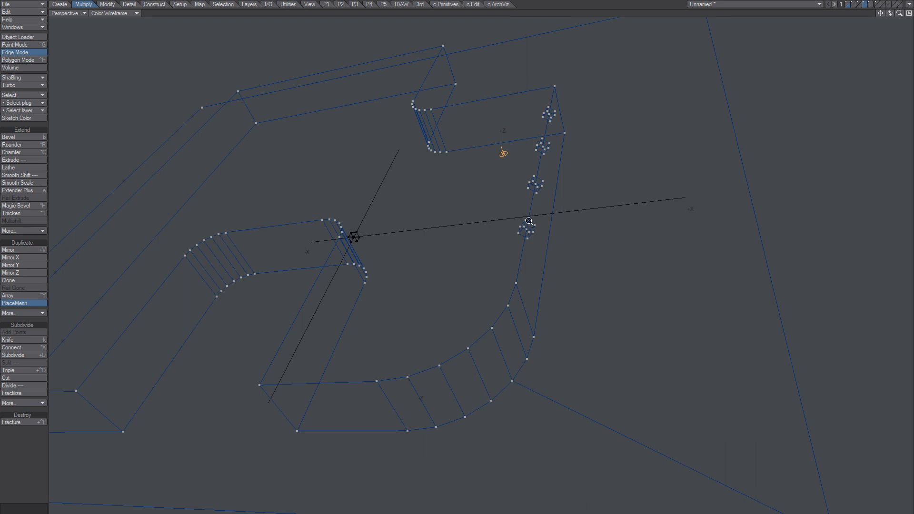
# Finish PlaceMesh and switch to polygon mode, checking the original small cube's layer before returning to the shape's layer
pyautogui.keyDown('ctrl'); pyautogui.keyDown('alt'); pyautogui.moveTo(506, 159); pyautogui.dragTo(459, 252); pyautogui.keyUp('alt'); pyautogui.keyUp('ctrl')
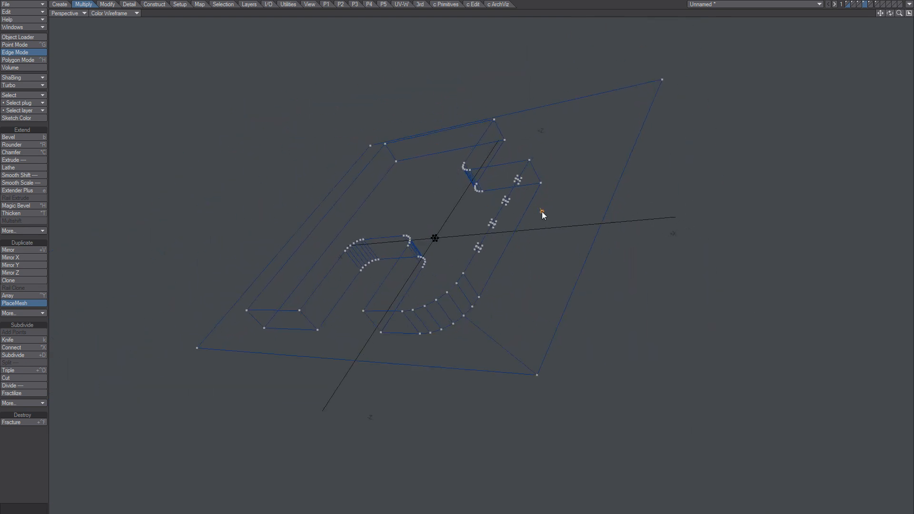
pyautogui.moveTo(525, 190)
pyautogui.keyDown('alt'); pyautogui.mouseDown()
pyautogui.moveTo(510, 235)
pyautogui.moveTo(558, 185)
pyautogui.moveTo(543, 186)
pyautogui.mouseUp(); pyautogui.keyUp('alt')
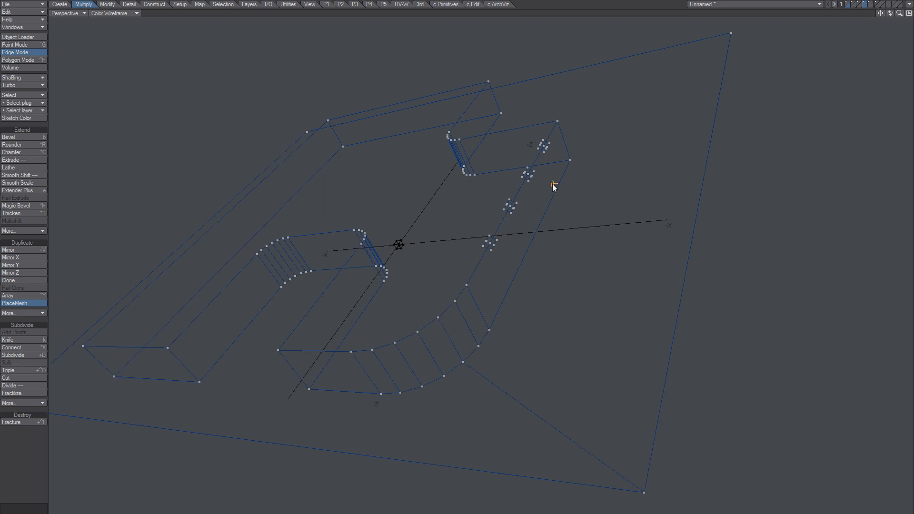
pyautogui.press('space')
pyautogui.press('space')
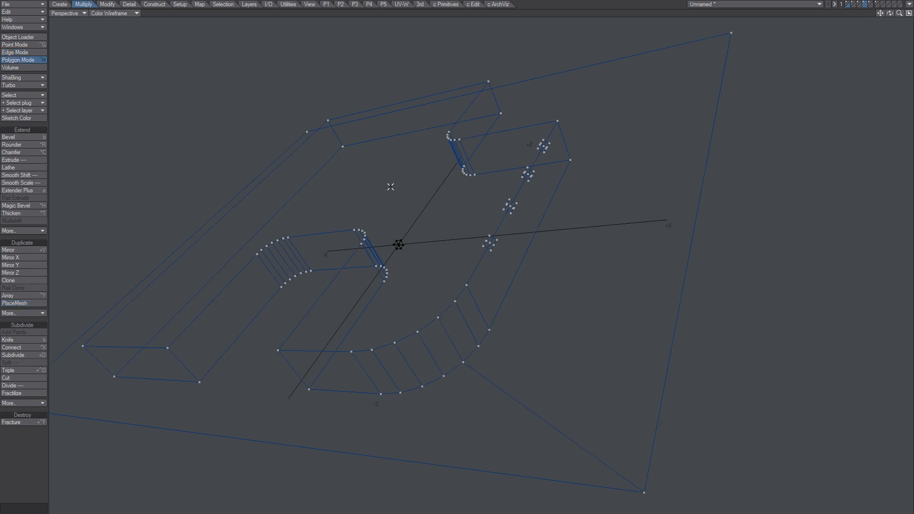
pyautogui.click(848, 3)
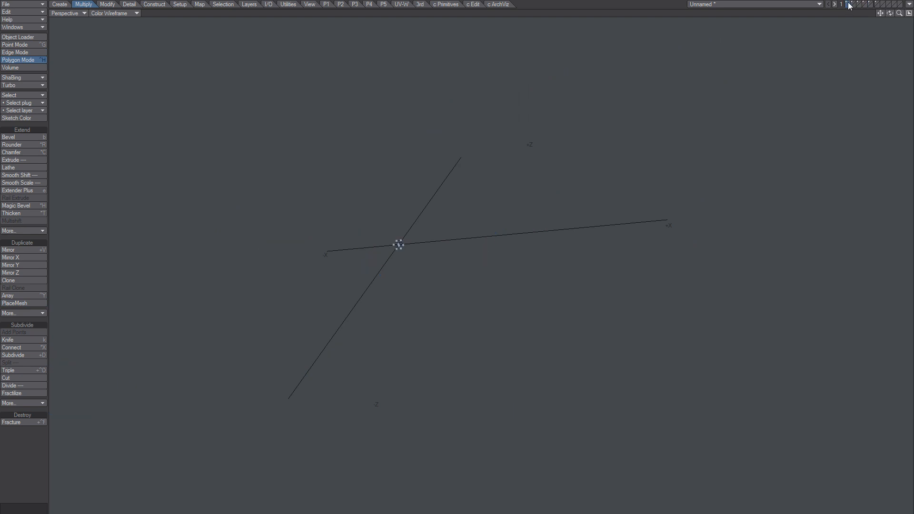
pyautogui.click(864, 3)
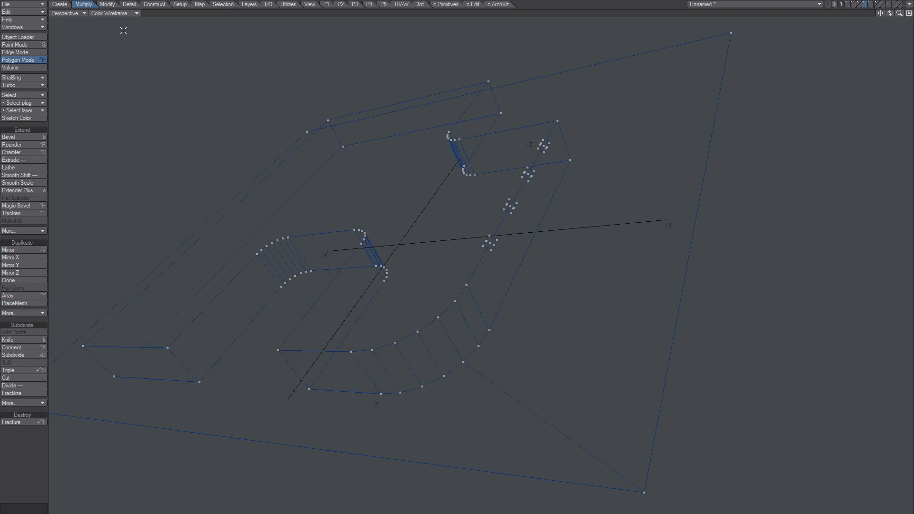
# Display the shape and the cubes along its divided edge in Wireframe Shade
pyautogui.click(120, 13)
pyautogui.click(126, 37)
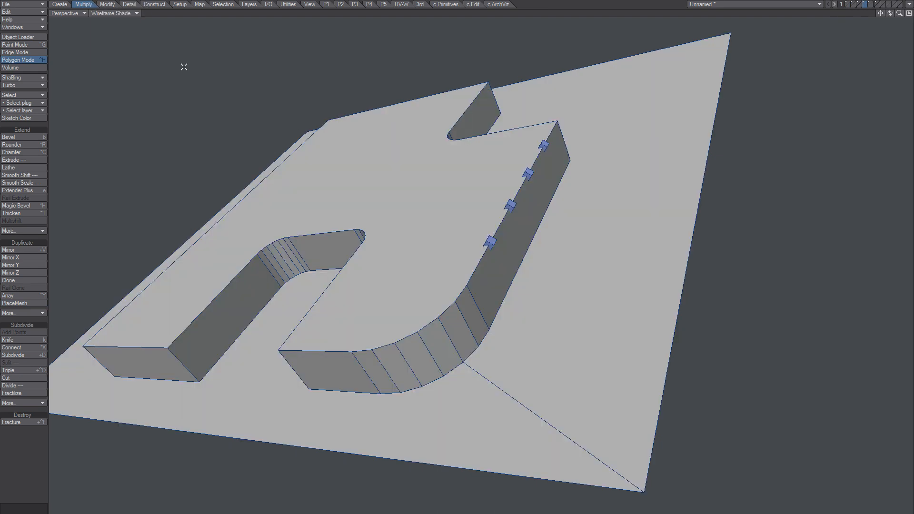
pyautogui.scroll(-2, 422, 179)
pyautogui.keyDown('alt'); pyautogui.moveTo(422, 180); pyautogui.dragTo(514, 199); pyautogui.keyUp('alt')
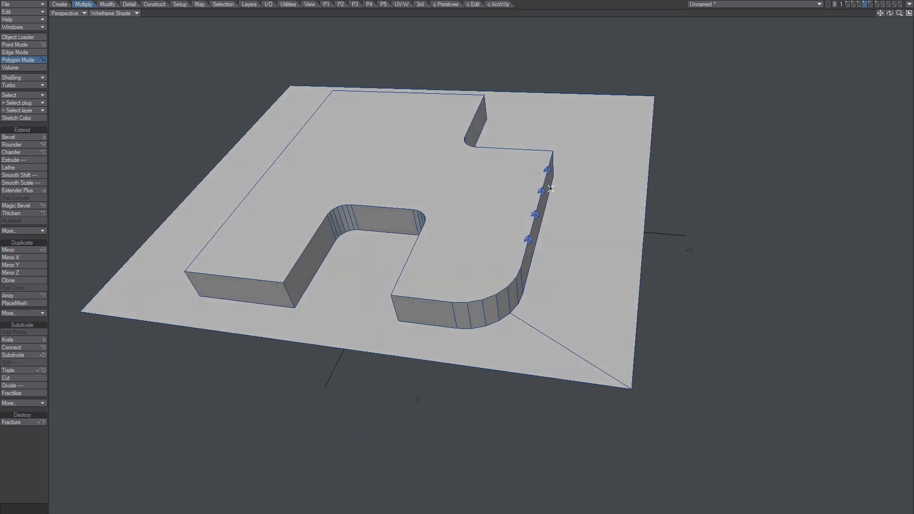
# Move the four cubes on the divided edge out of the shape's layer into the layer holding the other placed cubes
pyautogui.click(573, 214)
pyautogui.press(']')
pyautogui.hotkey('shift', "'")
pyautogui.press('Delete')
pyautogui.click(868, 5)
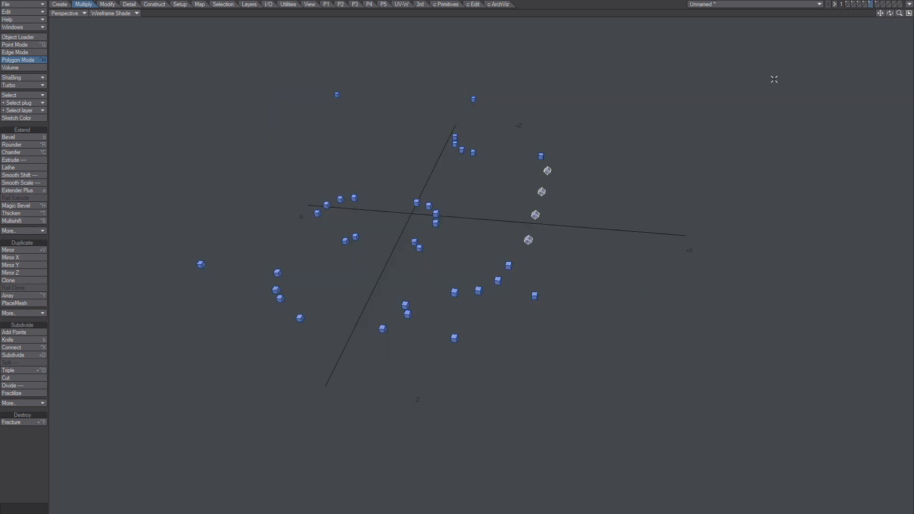
# Show the shape's layer in the foreground together with all the cubes and deselect the four edge cubes
pyautogui.click(865, 5)
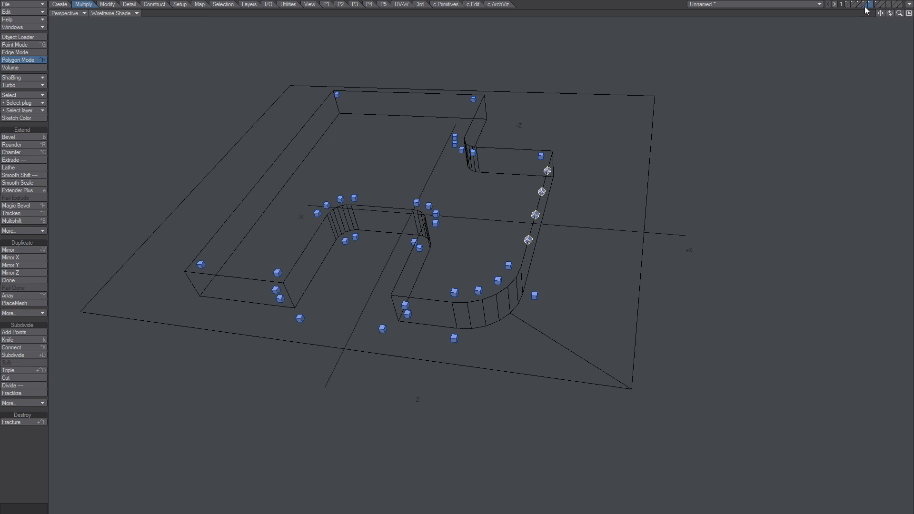
pyautogui.keyDown('shift'); pyautogui.click(863, 3); pyautogui.keyUp('shift')
pyautogui.keyDown('alt'); pyautogui.moveTo(494, 219); pyautogui.dragTo(454, 240); pyautogui.keyUp('alt')
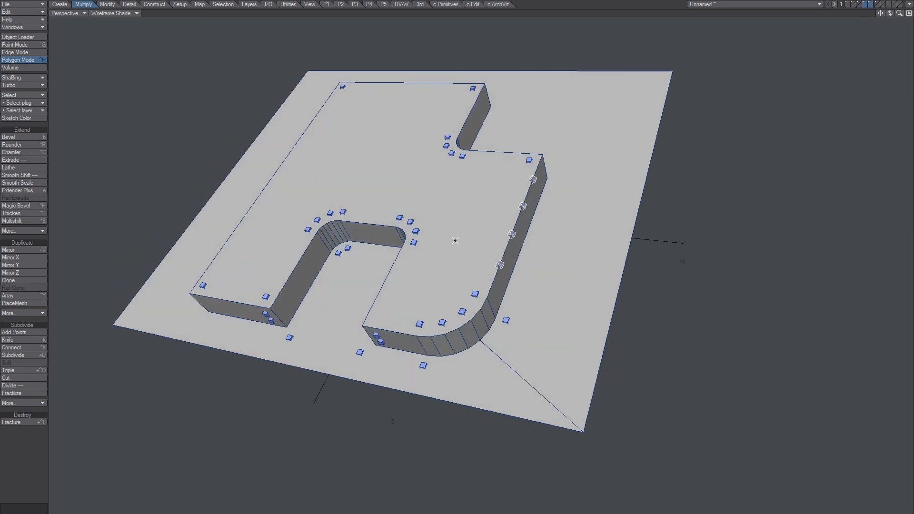
pyautogui.press('/')
pyautogui.keyDown('ctrl'); pyautogui.keyDown('alt'); pyautogui.moveTo(515, 251); pyautogui.dragTo(483, 215); pyautogui.keyUp('alt'); pyautogui.keyUp('ctrl')
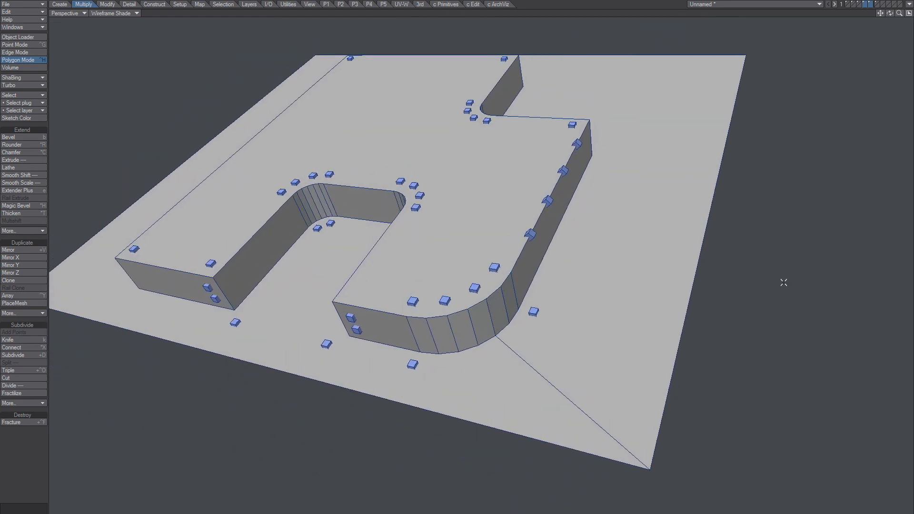